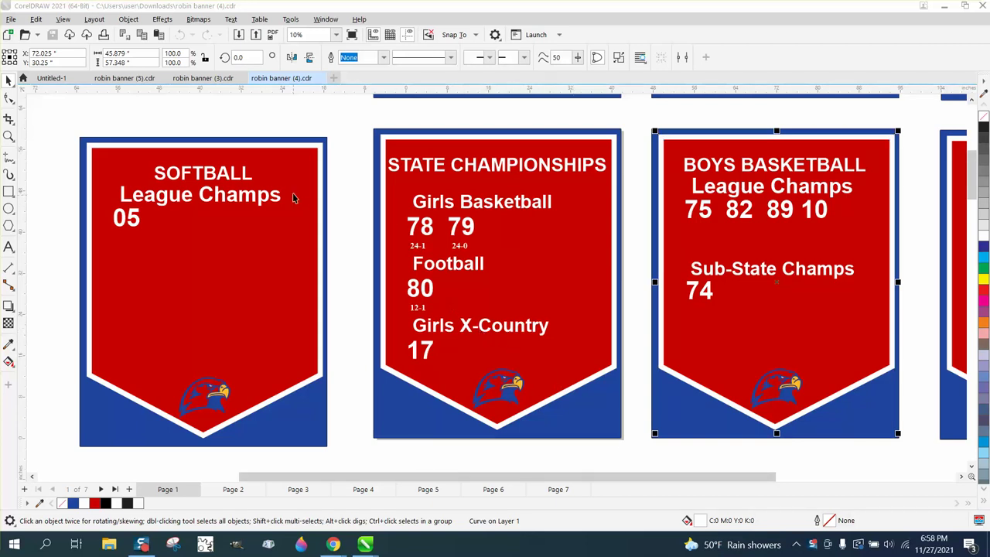
Clear the selection, then select the Softball and State Championships banners
{"action": "left_click", "coordinate": [342, 148]}
{"action": "left_click", "coordinate": [321, 159]}
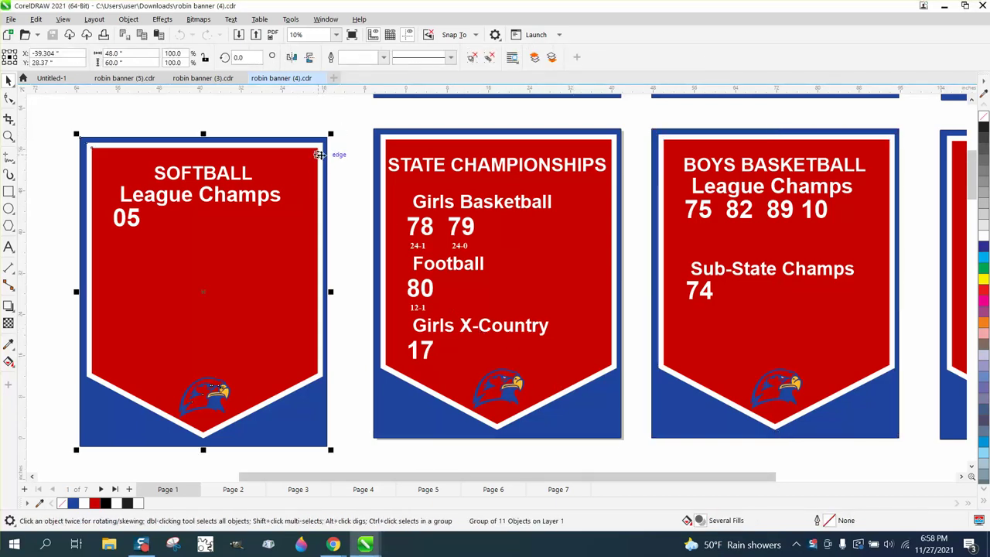
{"action": "left_click", "coordinate": [382, 179]}
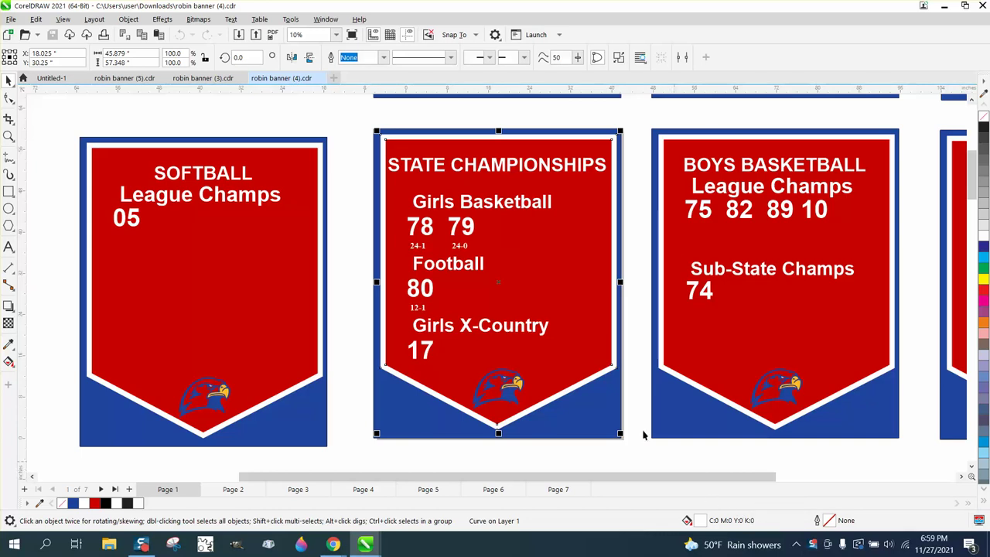
Draw a large rectangle, roughly 129 × 125 inches, right of the banner grid
{"action": "scroll", "coordinate": [522, 306], "scroll_direction": "down", "scroll_amount": 4}
{"action": "scroll", "coordinate": [522, 306], "scroll_direction": "down", "scroll_amount": 1}
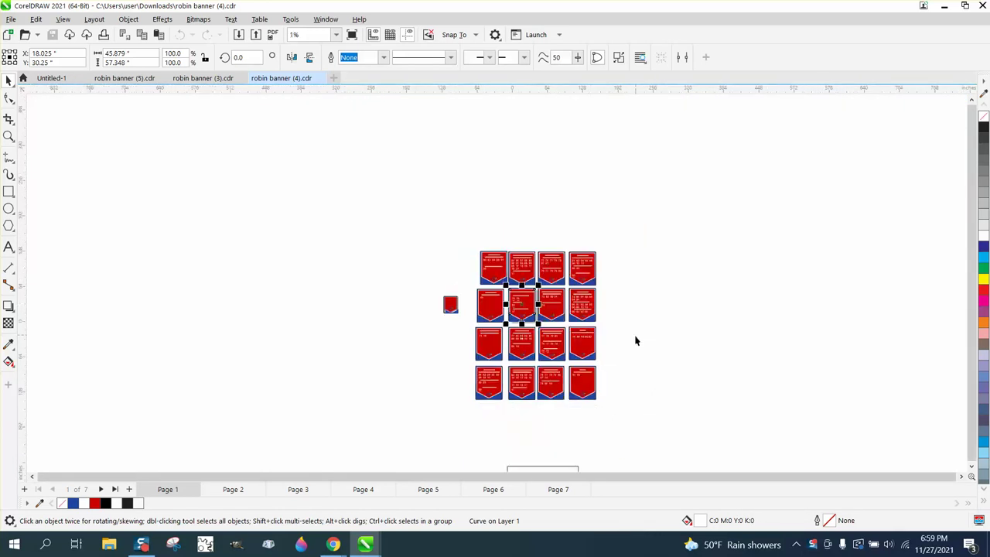
{"action": "left_click_drag", "start_coordinate": [568, 467], "coordinate": [676, 343]}
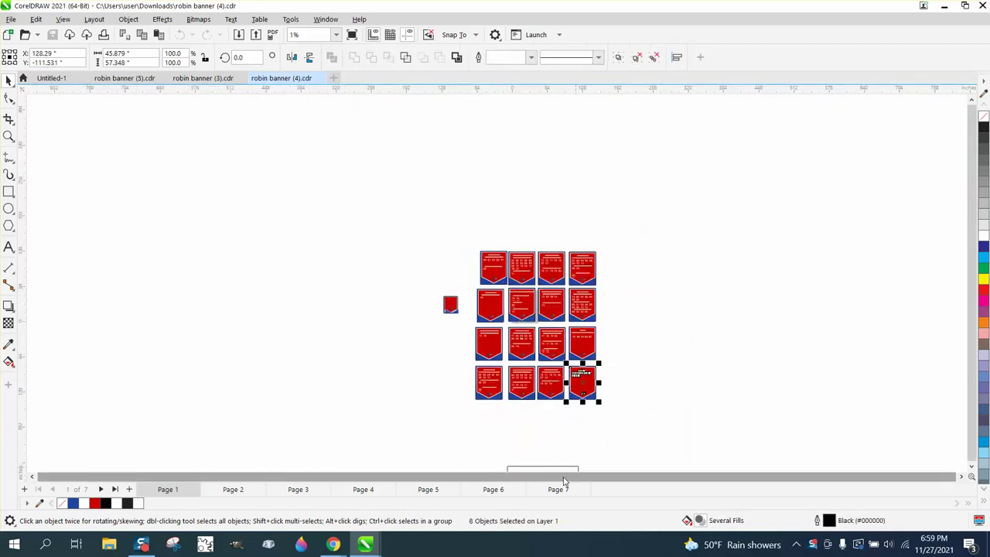
{"action": "left_click_drag", "start_coordinate": [609, 379], "coordinate": [682, 306]}
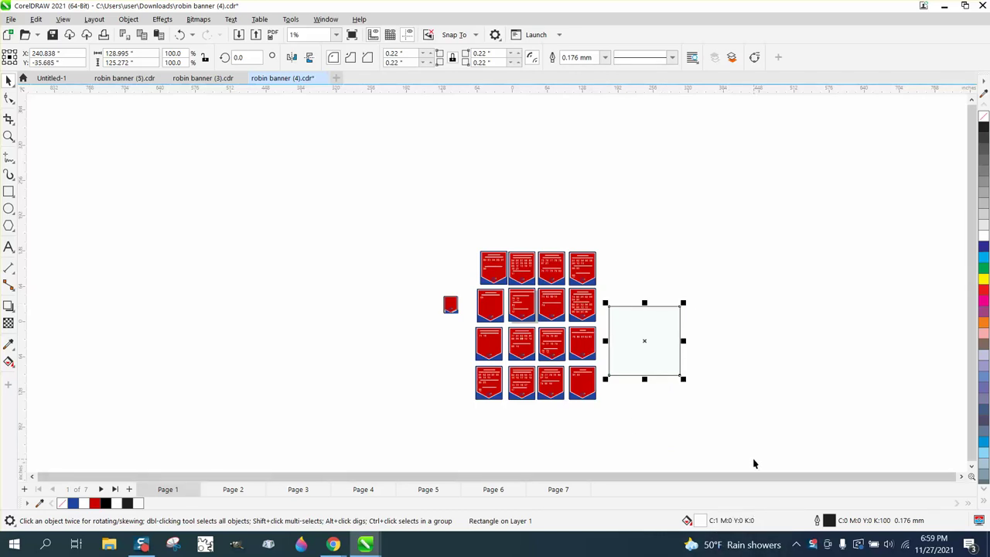
Shrink the new rectangle to about 39.9 × 38.8 inches and place it beside the banners
{"action": "left_click", "coordinate": [9, 136]}
{"action": "left_click_drag", "start_coordinate": [480, 254], "coordinate": [623, 313]}
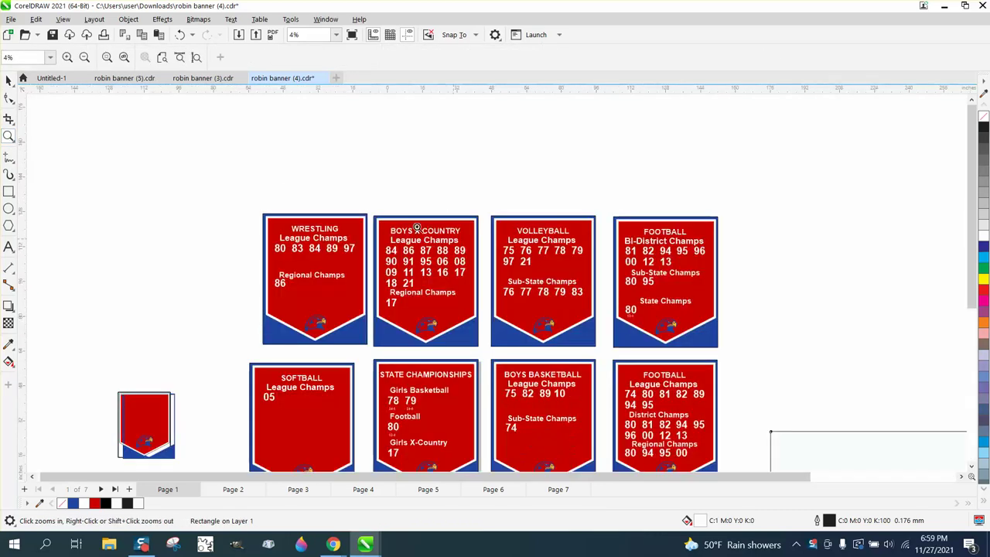
{"action": "right_click", "coordinate": [317, 215]}
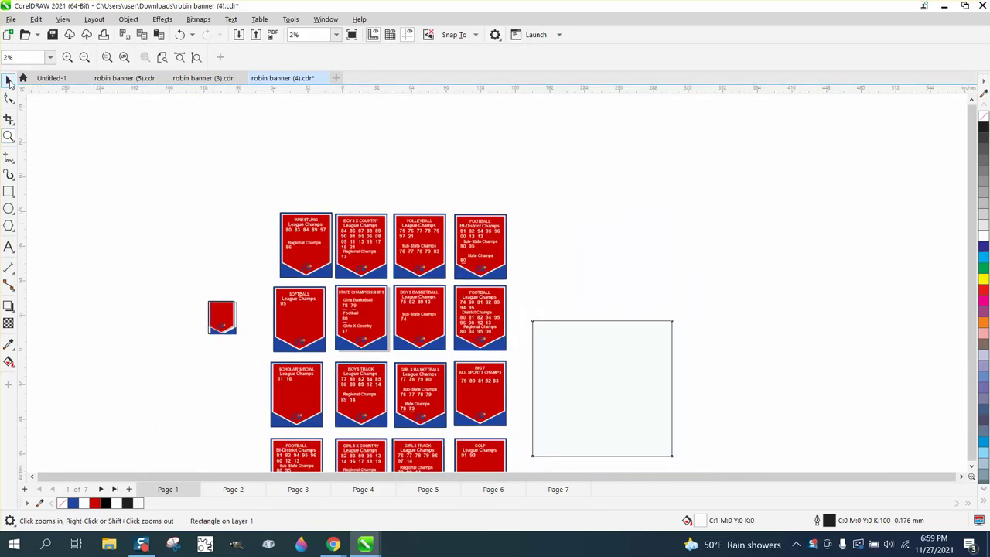
{"action": "left_click", "coordinate": [9, 80]}
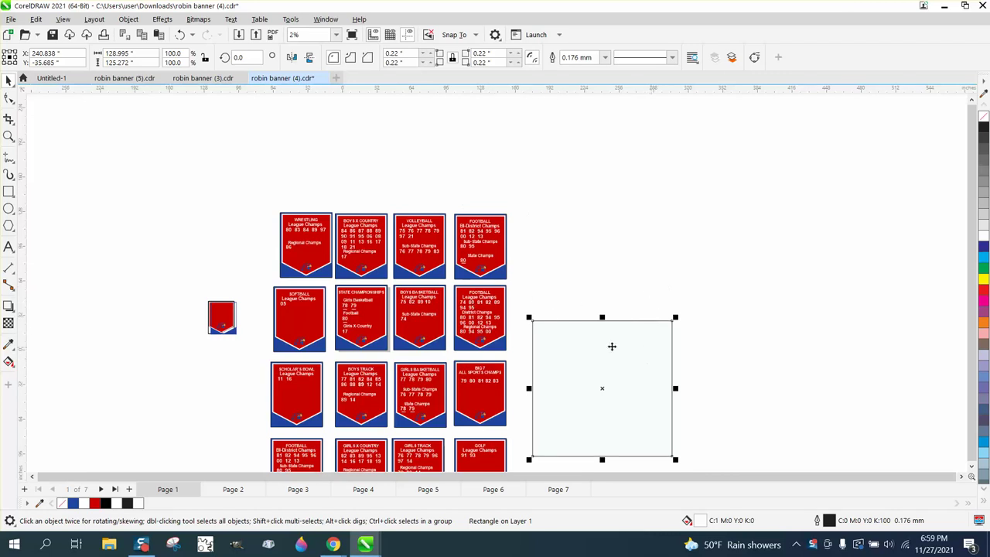
{"action": "left_click_drag", "start_coordinate": [675, 317], "coordinate": [658, 268]}
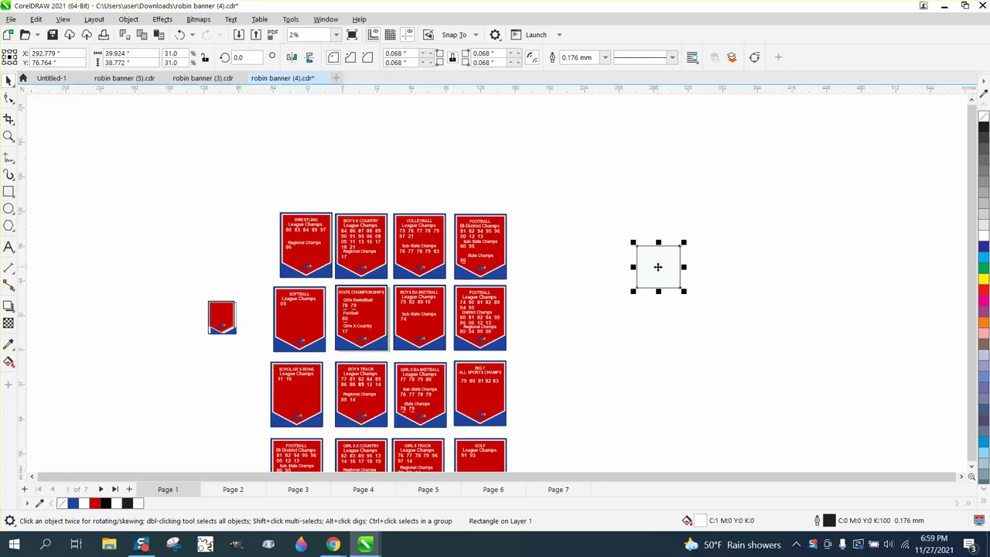
{"action": "left_click_drag", "start_coordinate": [658, 267], "coordinate": [982, 267]}
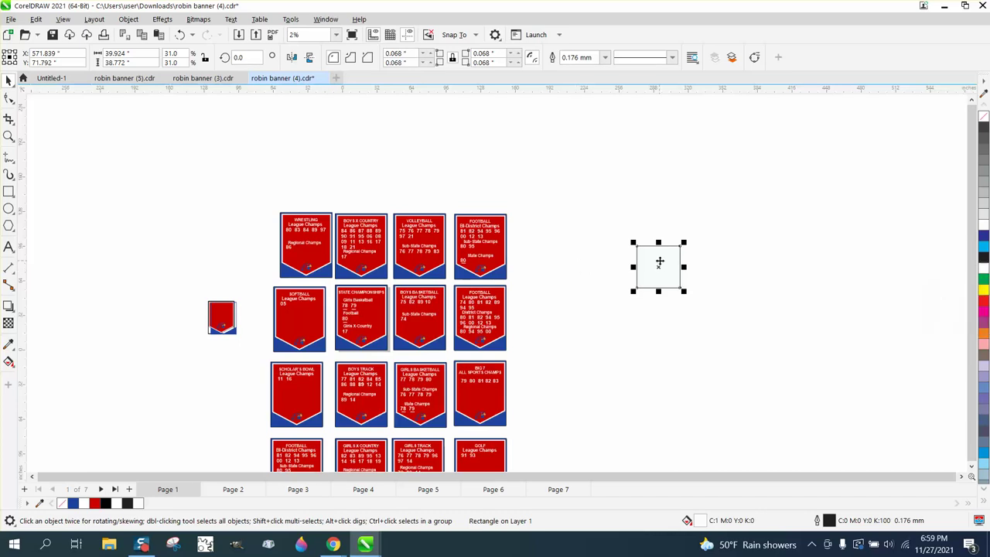
Open the Edit menu's Step and Repeat settings and close them again
{"action": "left_click", "coordinate": [35, 18]}
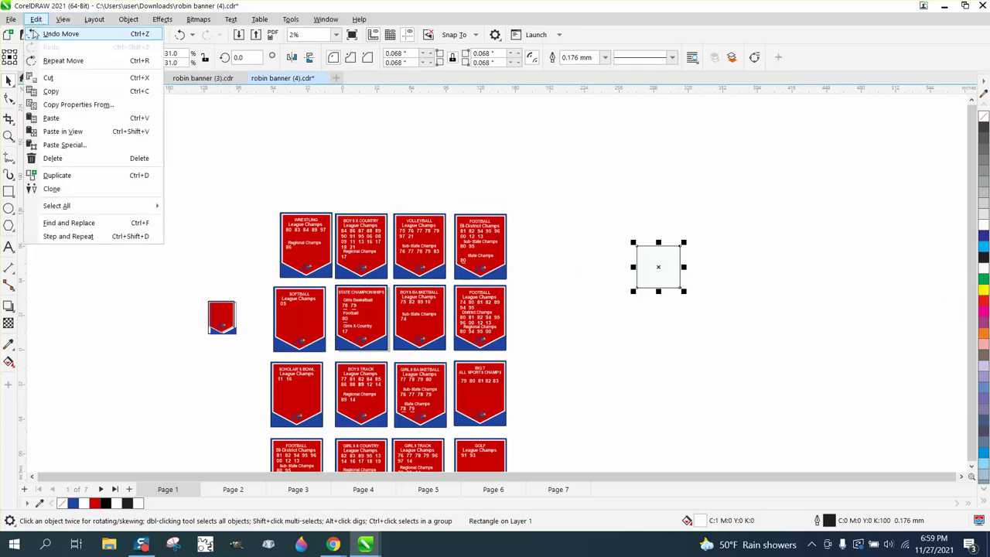
{"action": "left_click", "coordinate": [84, 236]}
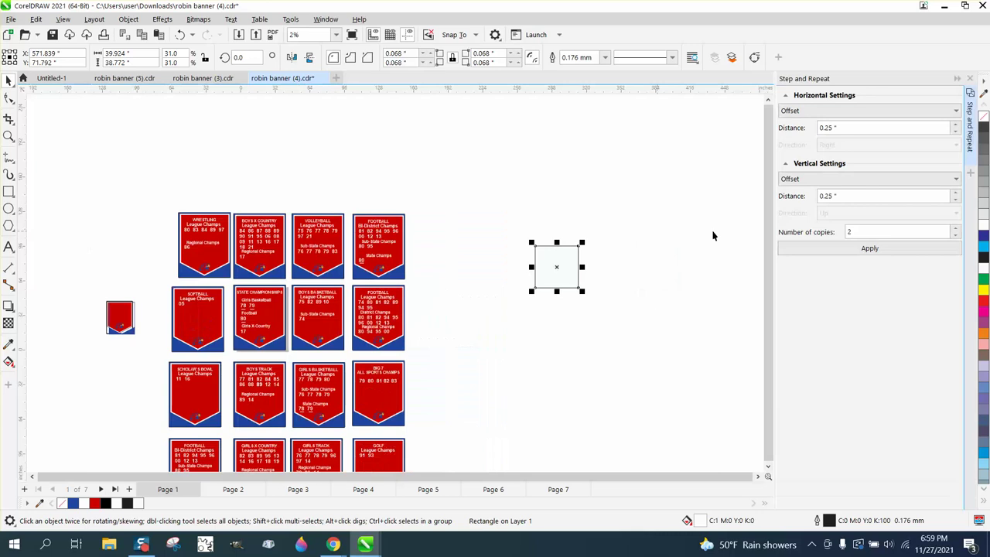
{"action": "left_click", "coordinate": [970, 78]}
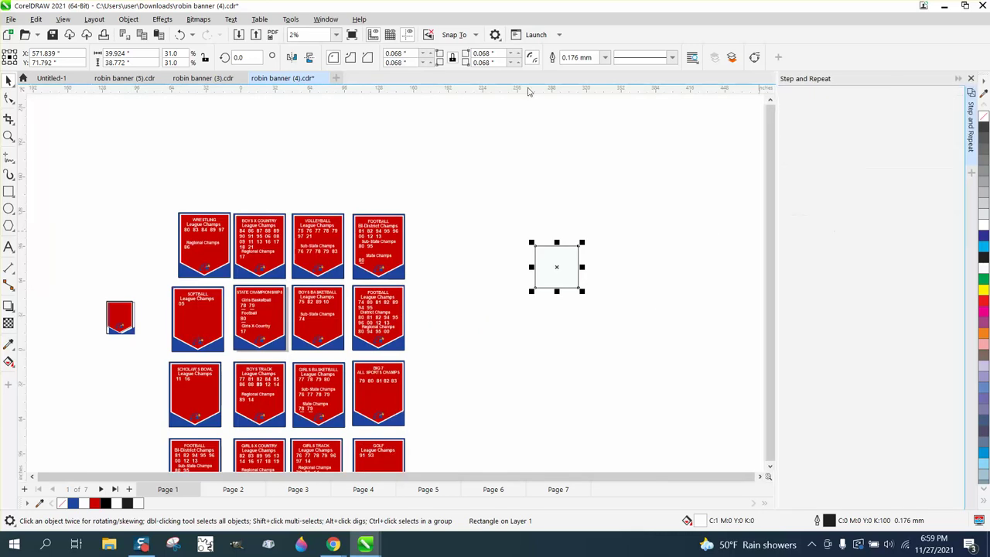
In Find and Replace, start a new query searching for Uniform Color Fill
{"action": "left_click", "coordinate": [36, 19]}
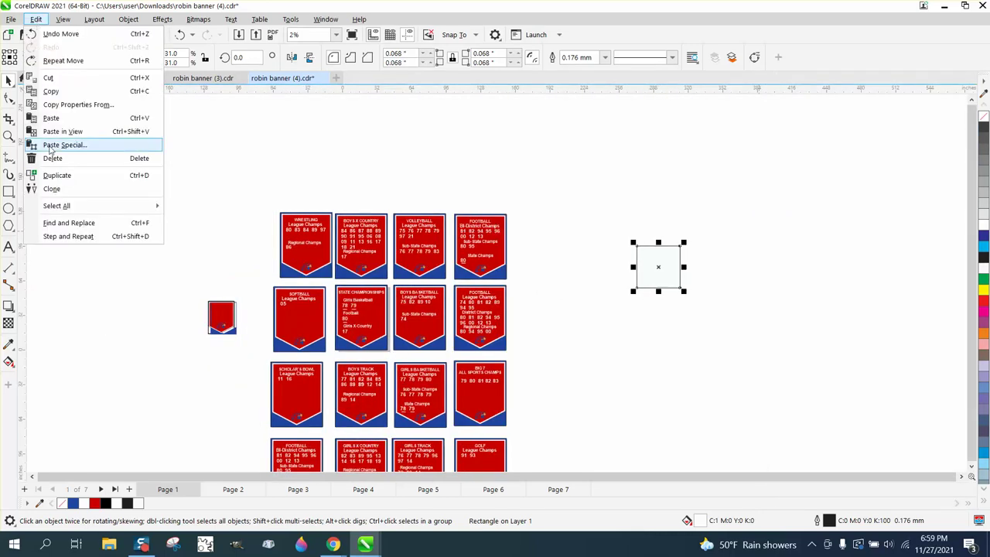
{"action": "left_click", "coordinate": [67, 223]}
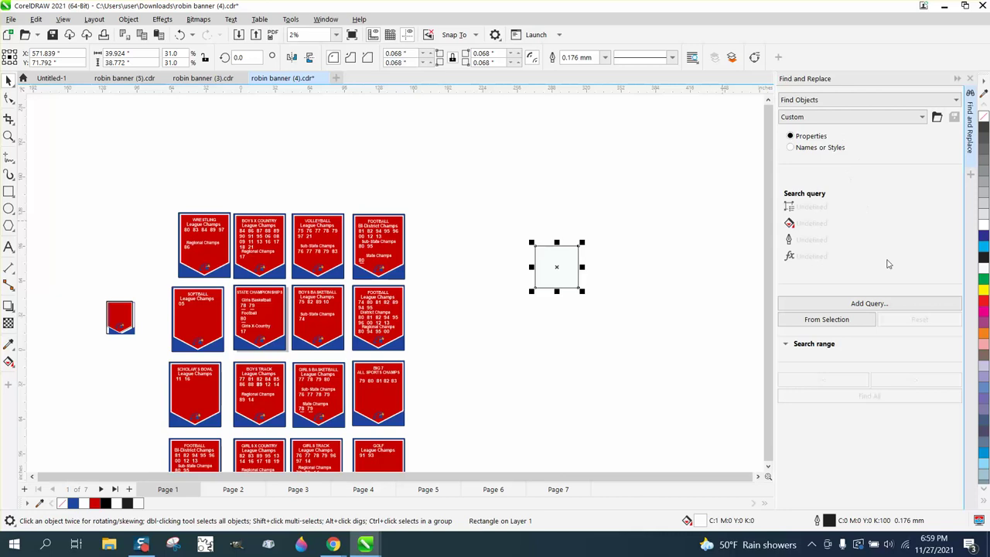
{"action": "left_click", "coordinate": [883, 304]}
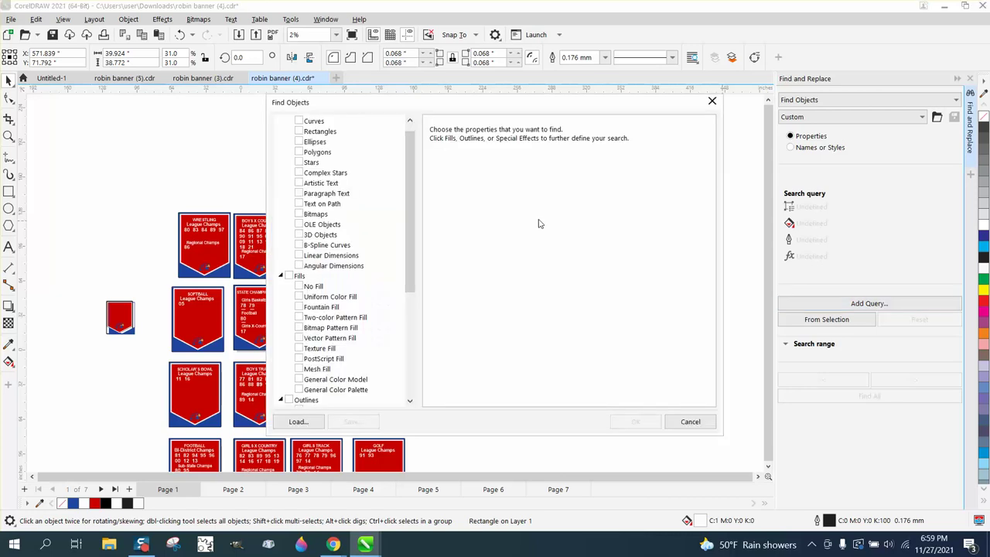
{"action": "left_click", "coordinate": [299, 297]}
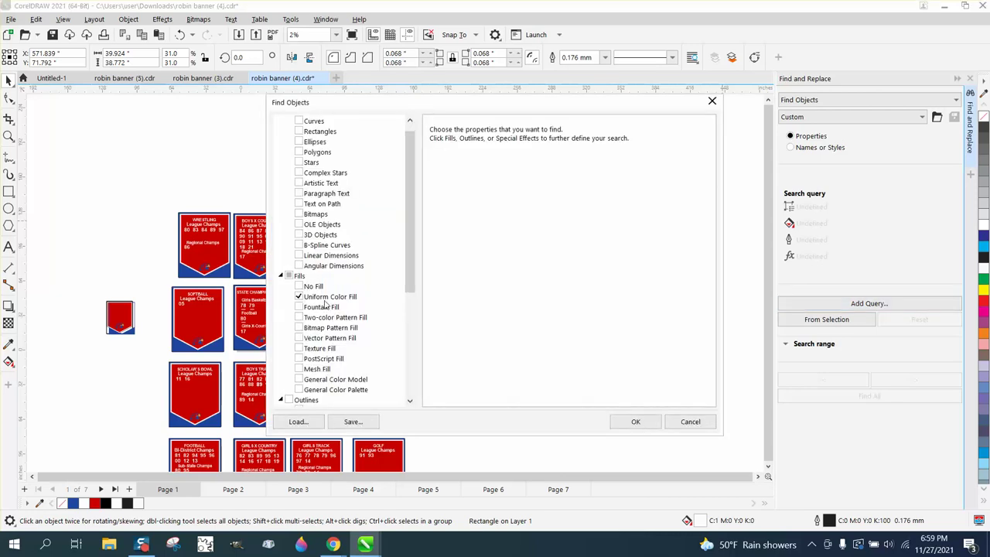
{"action": "left_click", "coordinate": [330, 297]}
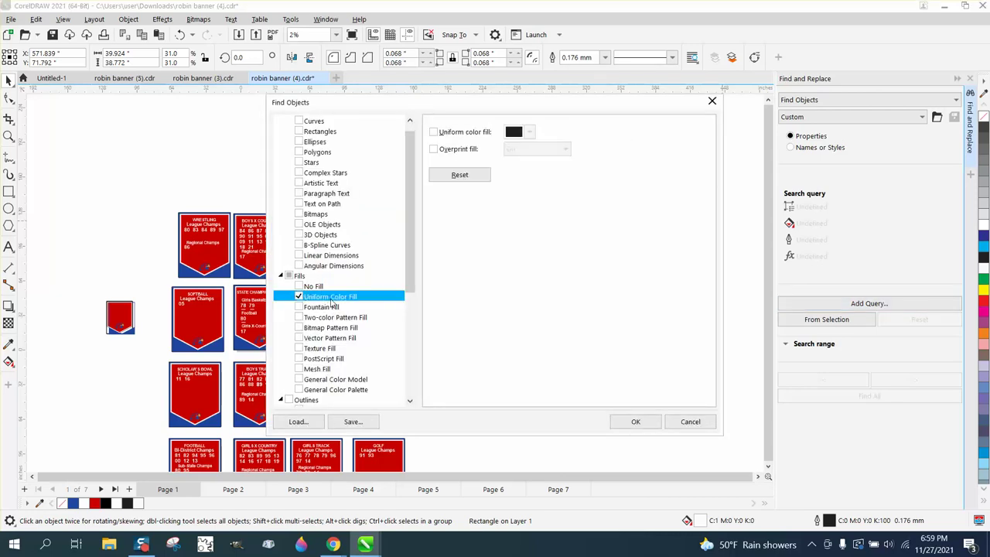
Set the query's fill colour to the banners' blue (C100 M87 Y5 K1), sampled from the drawing
{"action": "left_click", "coordinate": [434, 132]}
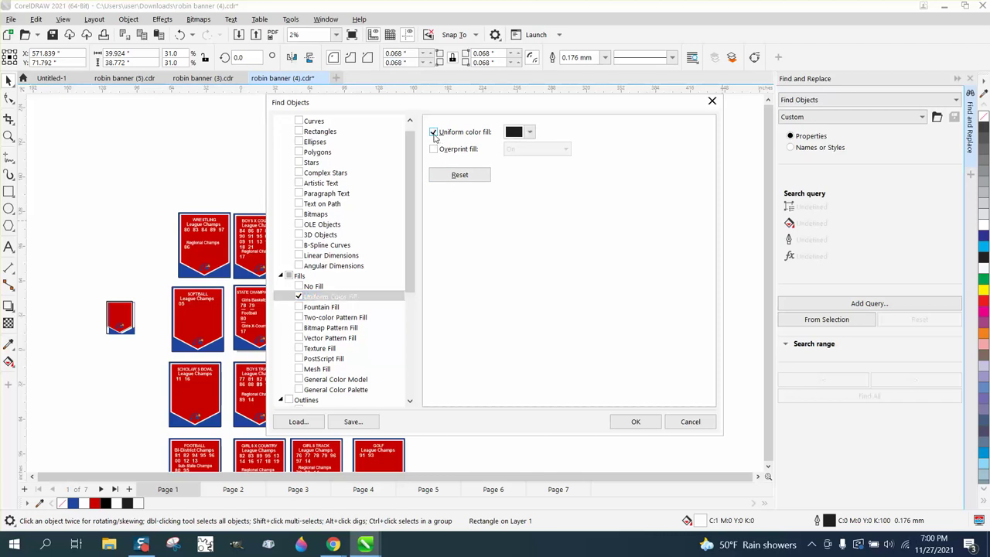
{"action": "left_click", "coordinate": [530, 134]}
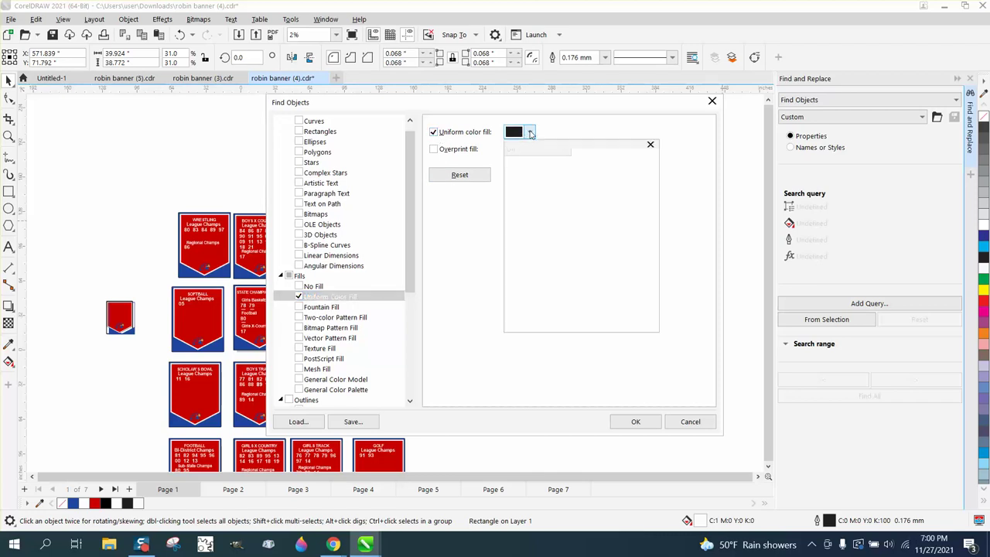
{"action": "left_click", "coordinate": [627, 314]}
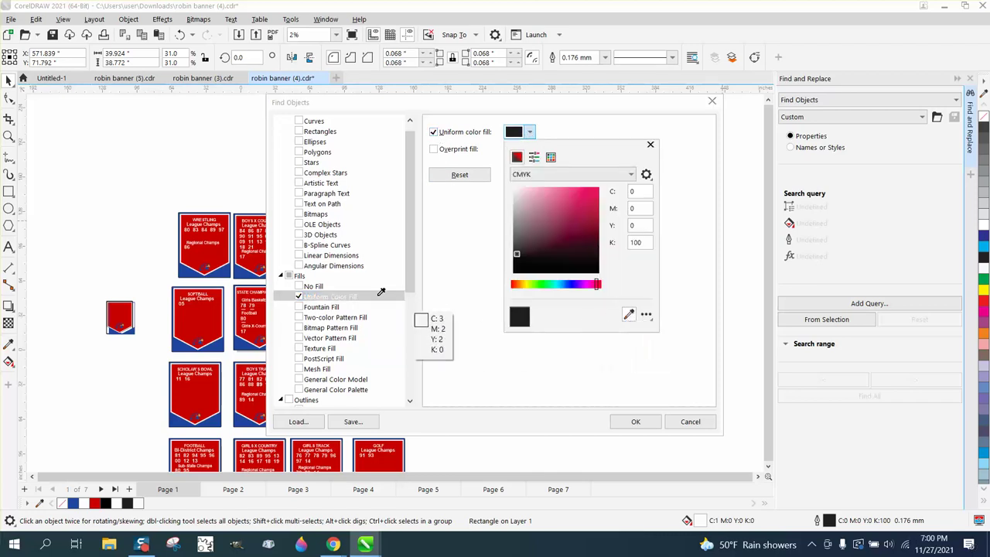
{"action": "left_click", "coordinate": [232, 220]}
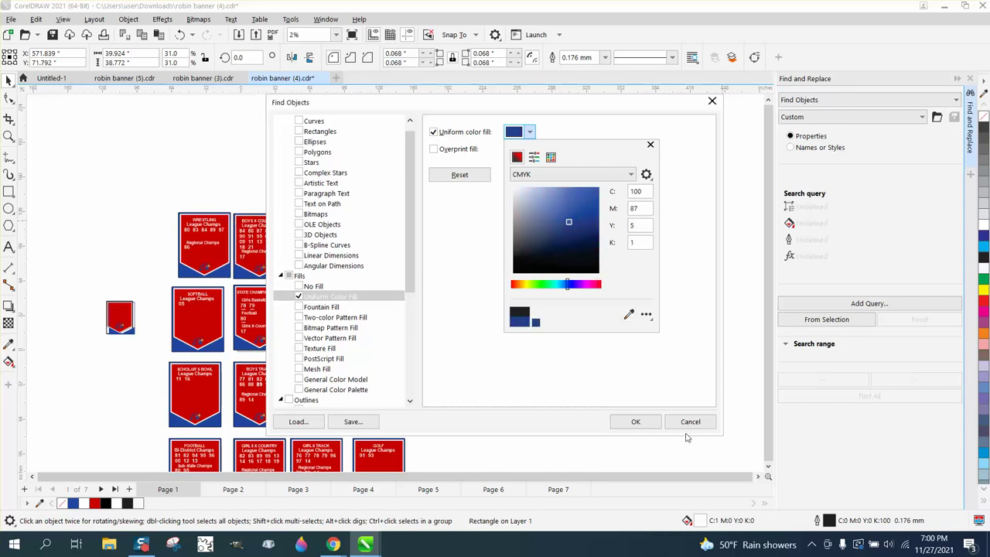
{"action": "left_click", "coordinate": [641, 424]}
{"action": "left_click", "coordinate": [642, 424]}
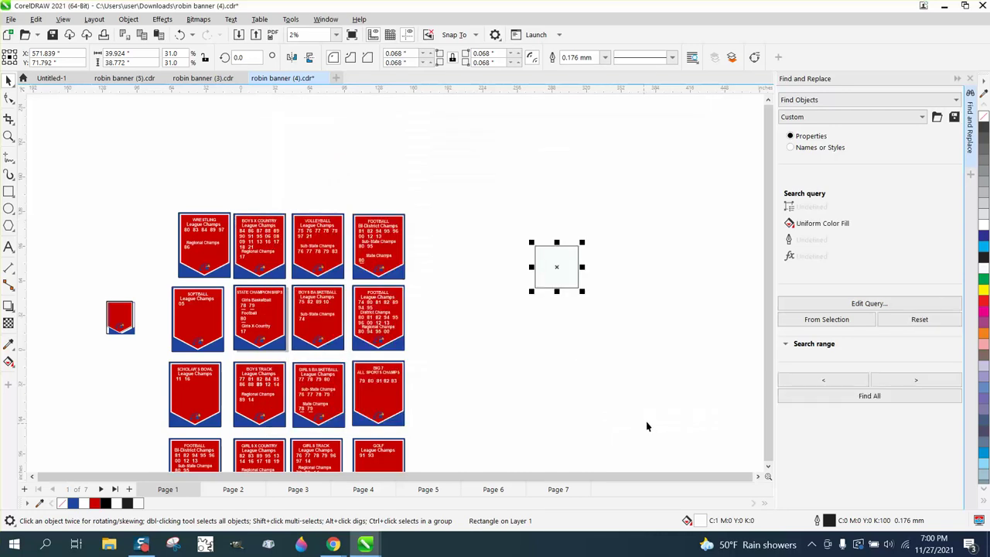
Run the blue-fill search (nothing found), then resample the query colour from a banner's white
{"action": "left_click", "coordinate": [879, 398]}
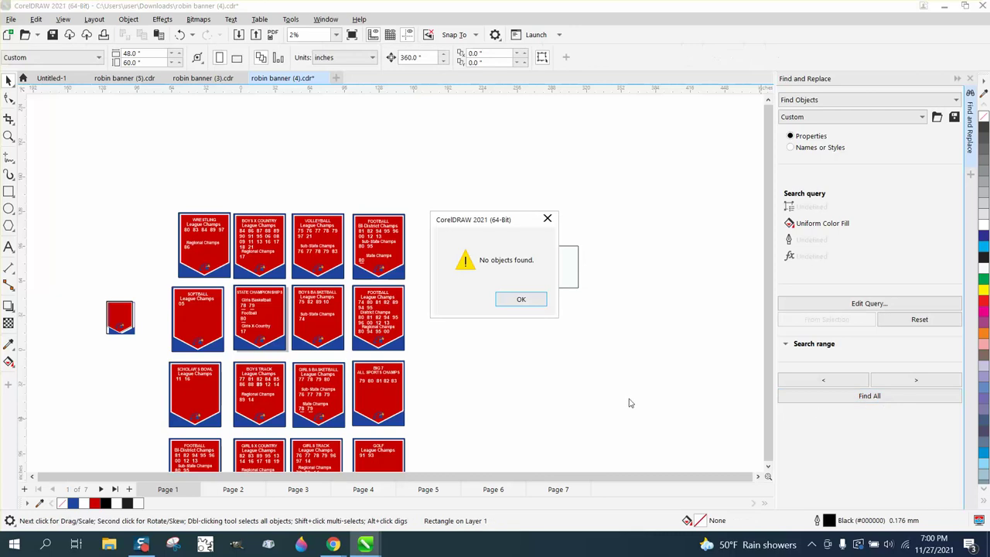
{"action": "left_click", "coordinate": [518, 301]}
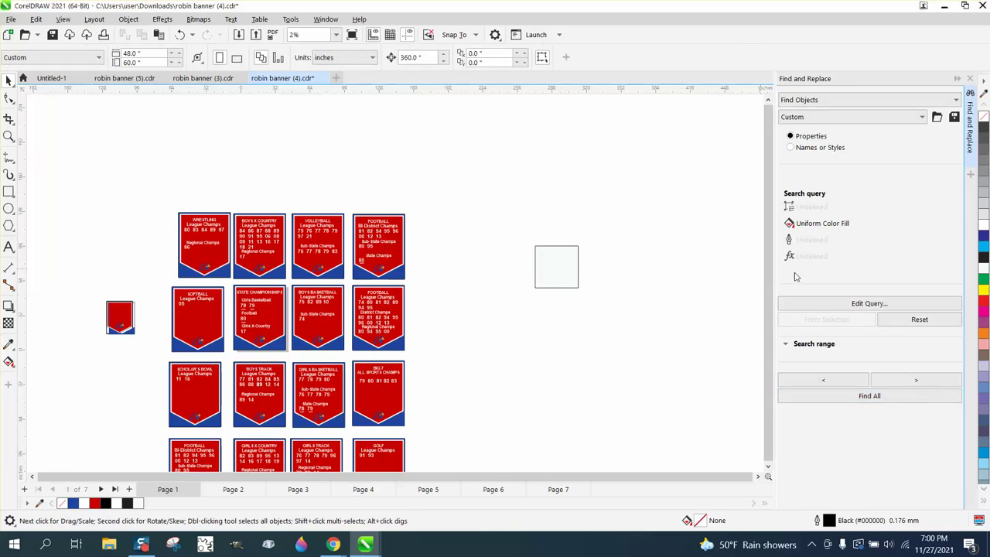
{"action": "left_click", "coordinate": [868, 304]}
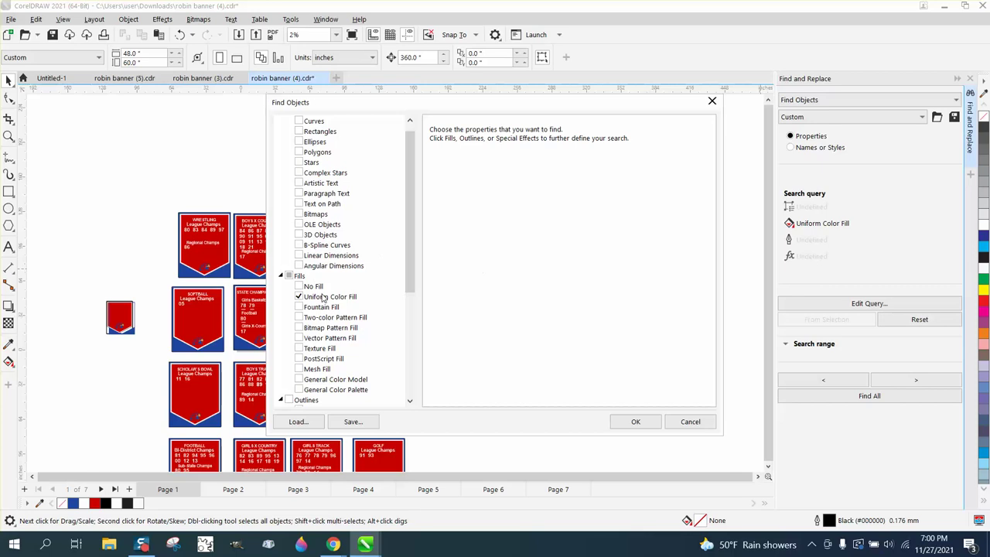
{"action": "left_click", "coordinate": [326, 297]}
{"action": "left_click", "coordinate": [529, 132]}
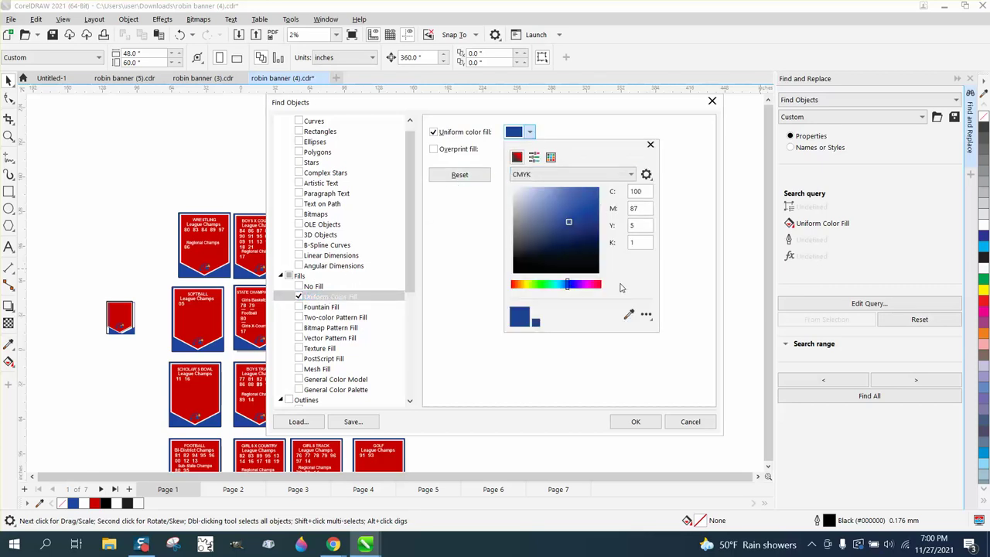
{"action": "left_click", "coordinate": [628, 314]}
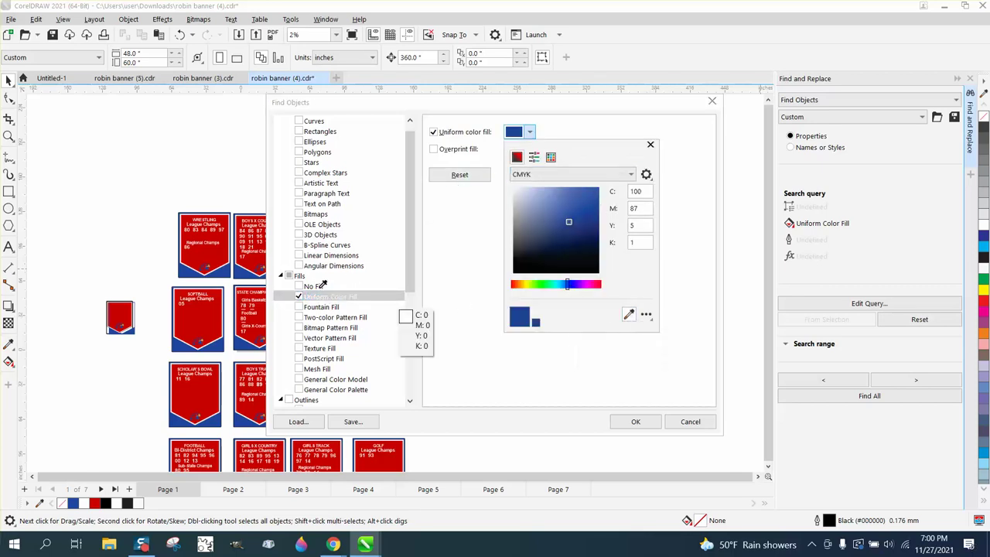
{"action": "left_click", "coordinate": [209, 220]}
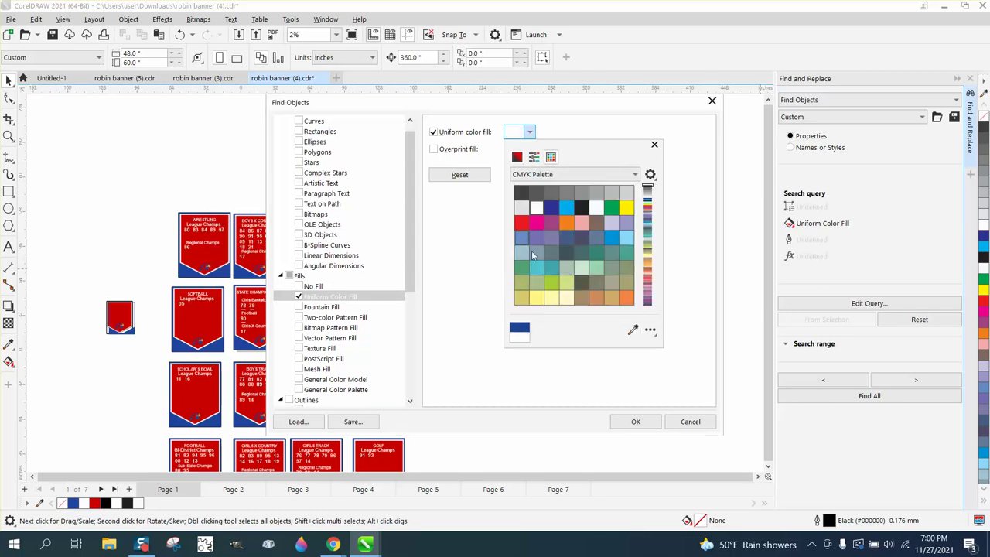
Confirm the white-fill query and find all matching objects, selecting 229 objects
{"action": "left_click", "coordinate": [637, 424]}
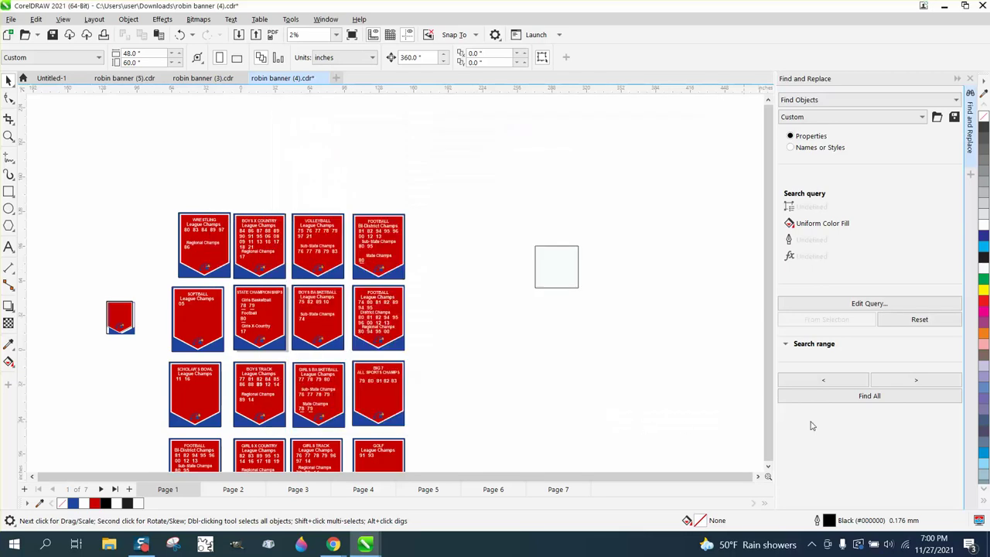
{"action": "left_click", "coordinate": [874, 398]}
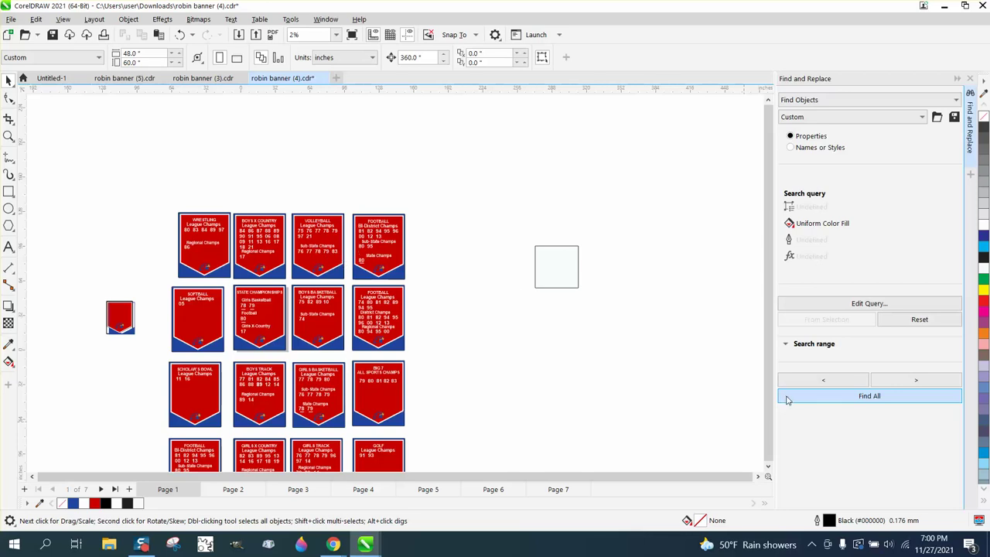
{"action": "left_click", "coordinate": [864, 398]}
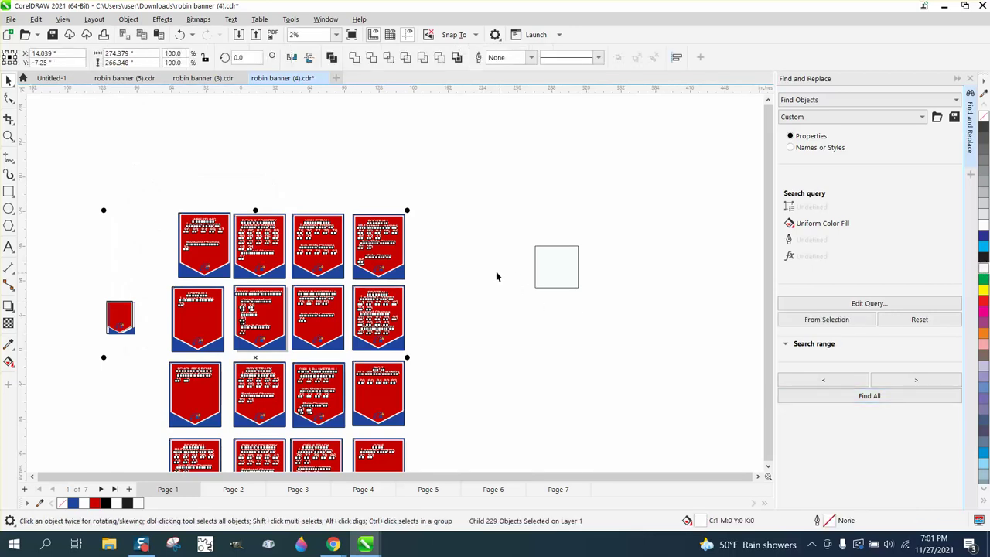
Zoom in on the top-left banners and ungroup the BOYS X COUNTRY banner
{"action": "left_click", "coordinate": [459, 244]}
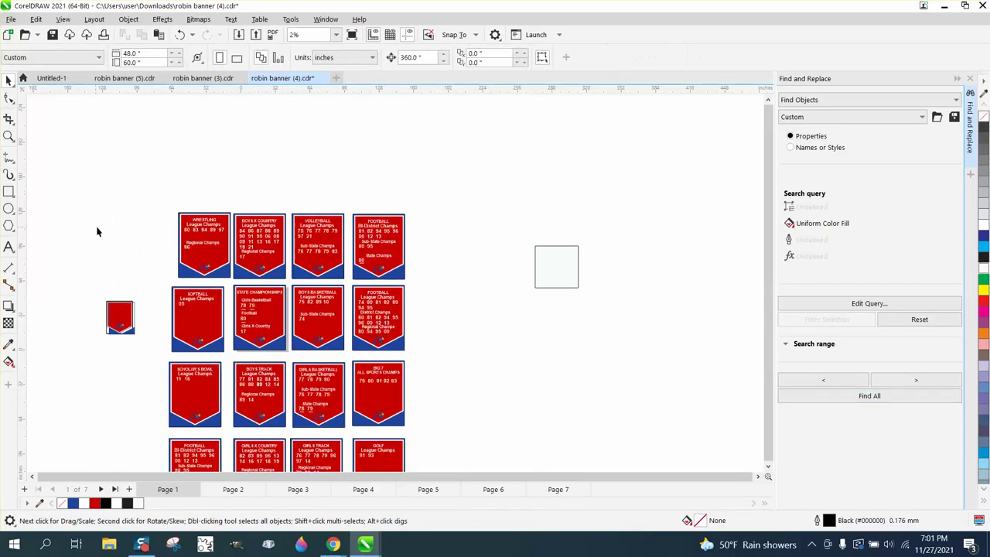
{"action": "left_click", "coordinate": [8, 136]}
{"action": "left_click_drag", "start_coordinate": [165, 186], "coordinate": [266, 234]}
{"action": "left_click", "coordinate": [8, 81]}
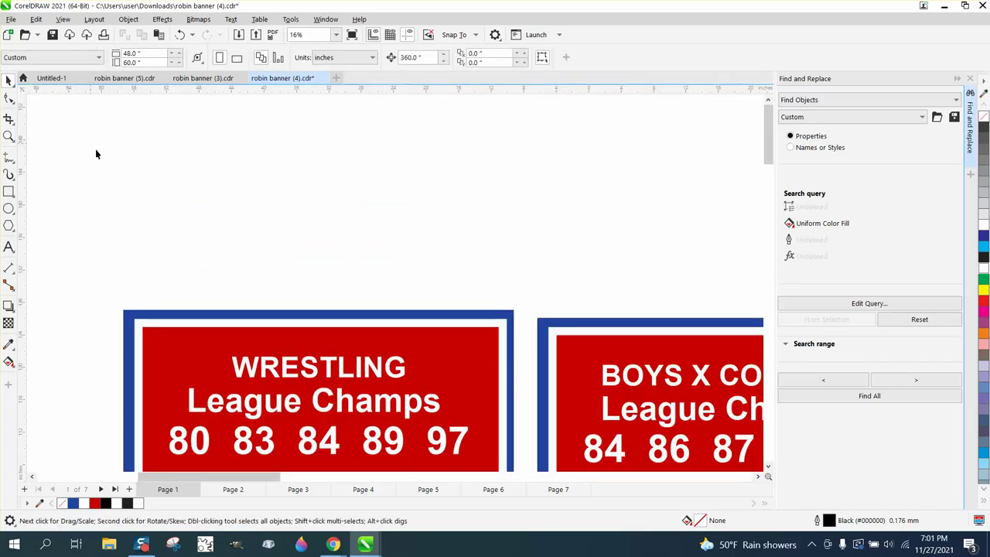
{"action": "left_click", "coordinate": [200, 326]}
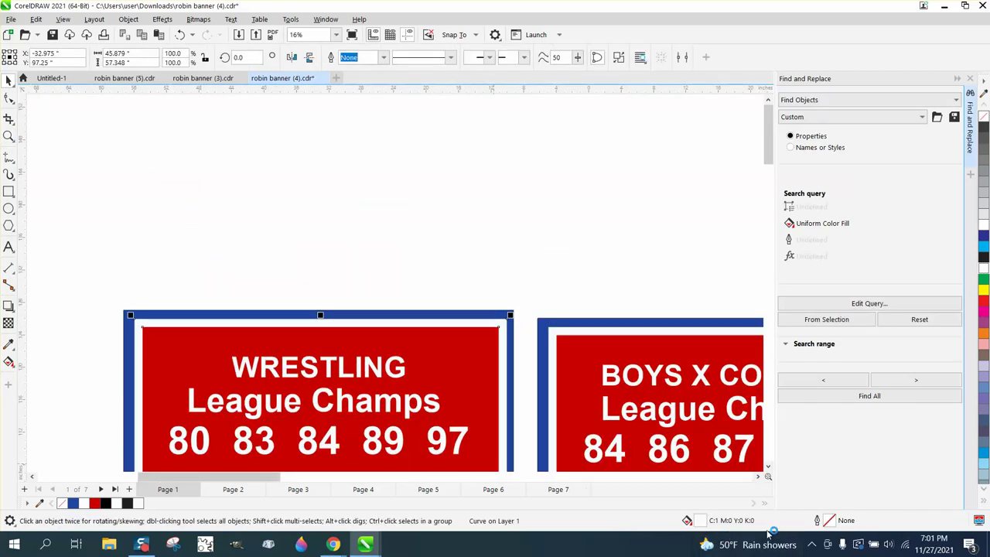
{"action": "left_click", "coordinate": [615, 330]}
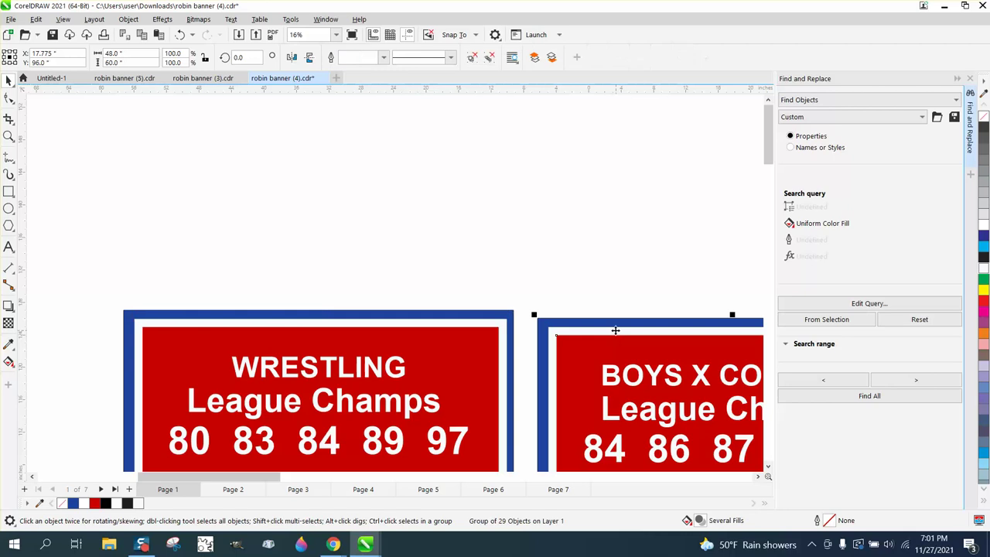
{"action": "left_click", "coordinate": [128, 20]}
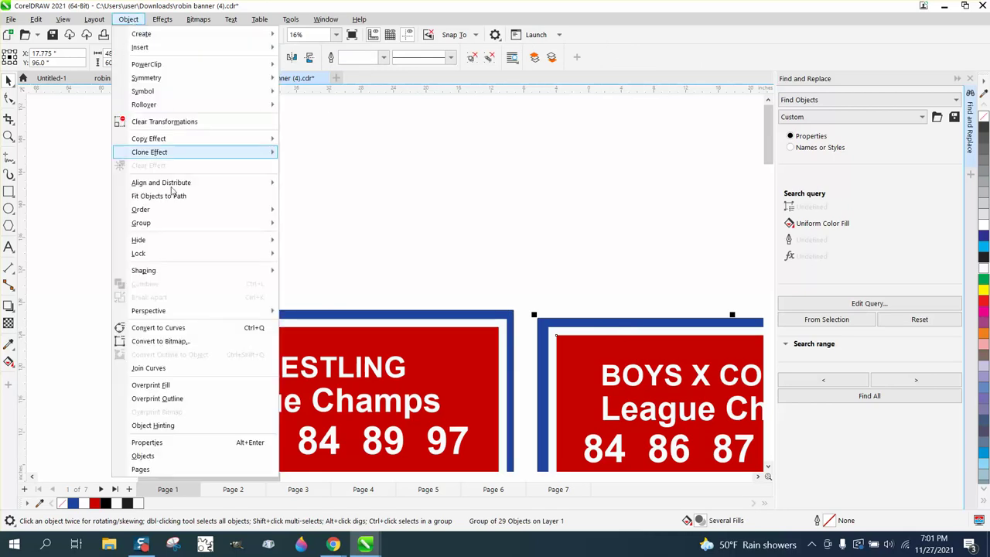
{"action": "mouse_move", "coordinate": [185, 232]}
{"action": "left_click", "coordinate": [296, 235]}
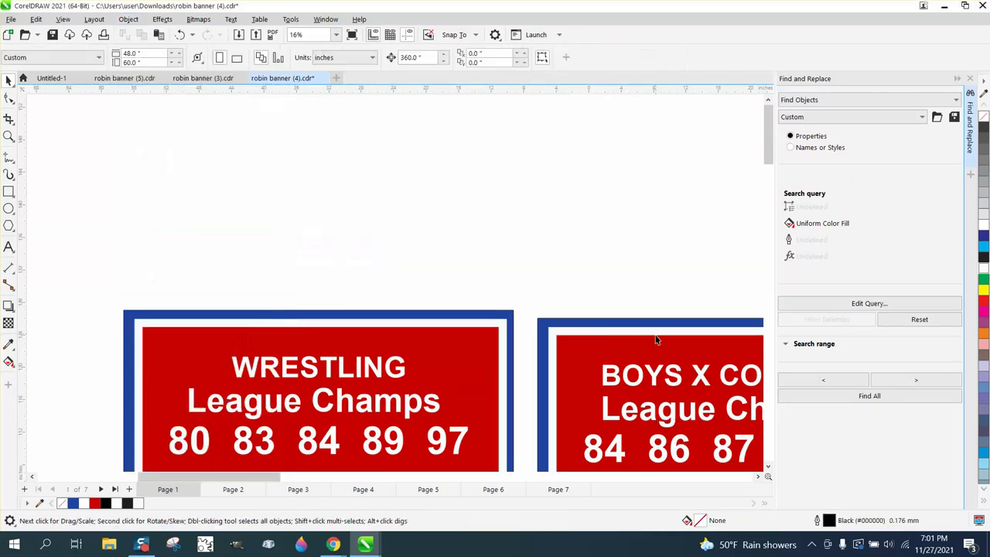
Select parts of the ungrouped banner, then marquee-select all the banners
{"action": "left_click", "coordinate": [637, 331]}
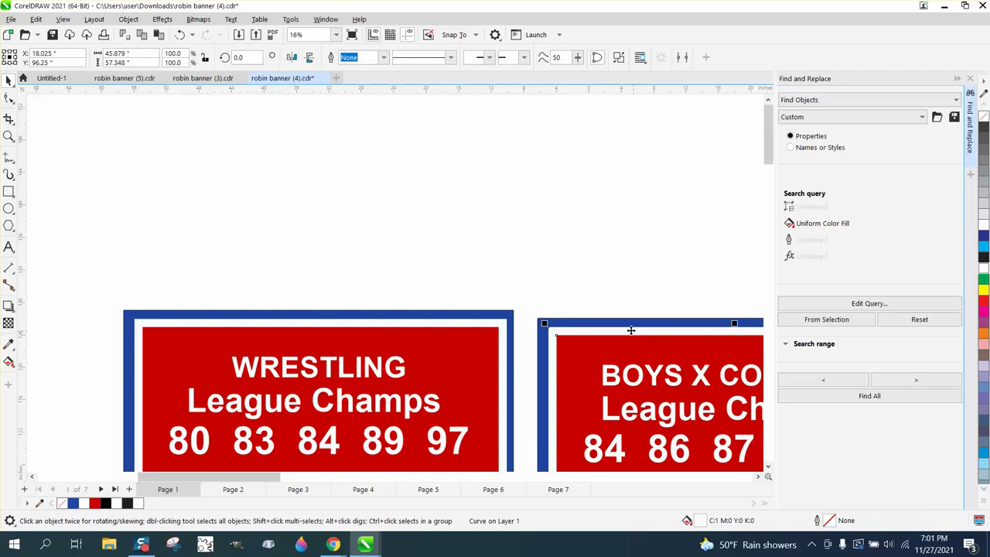
{"action": "scroll", "coordinate": [464, 295], "scroll_direction": "down", "scroll_amount": 2}
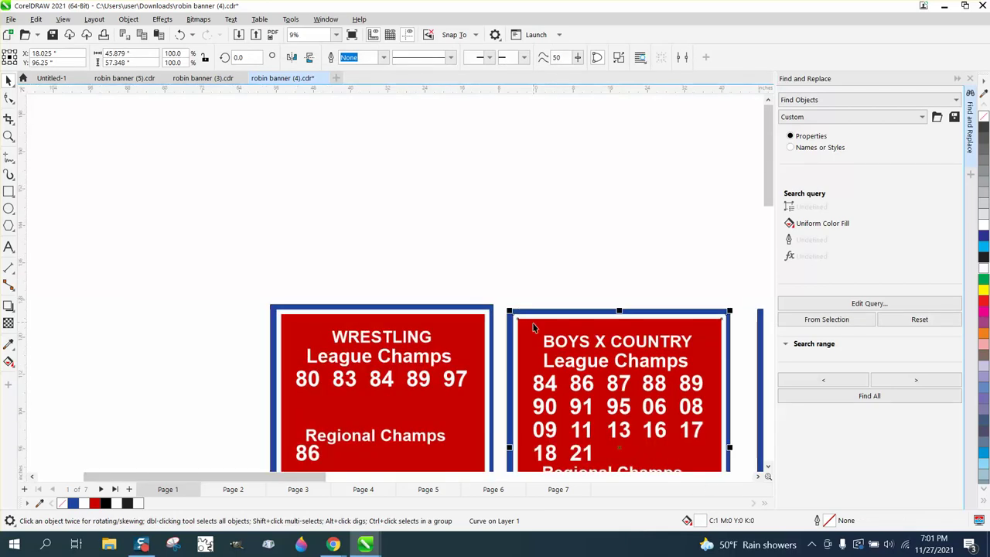
{"action": "left_click", "coordinate": [546, 364]}
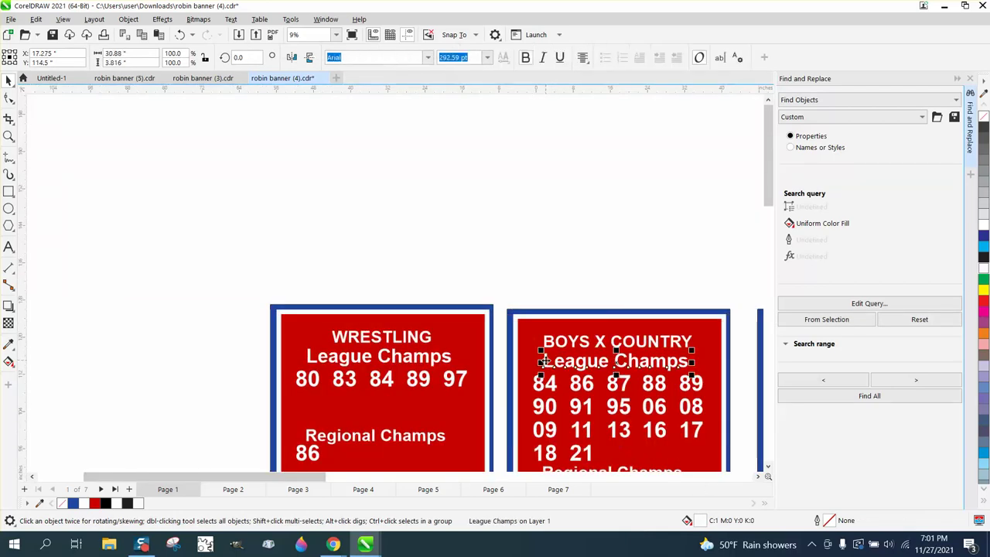
{"action": "scroll", "coordinate": [521, 308], "scroll_direction": "down", "scroll_amount": 3}
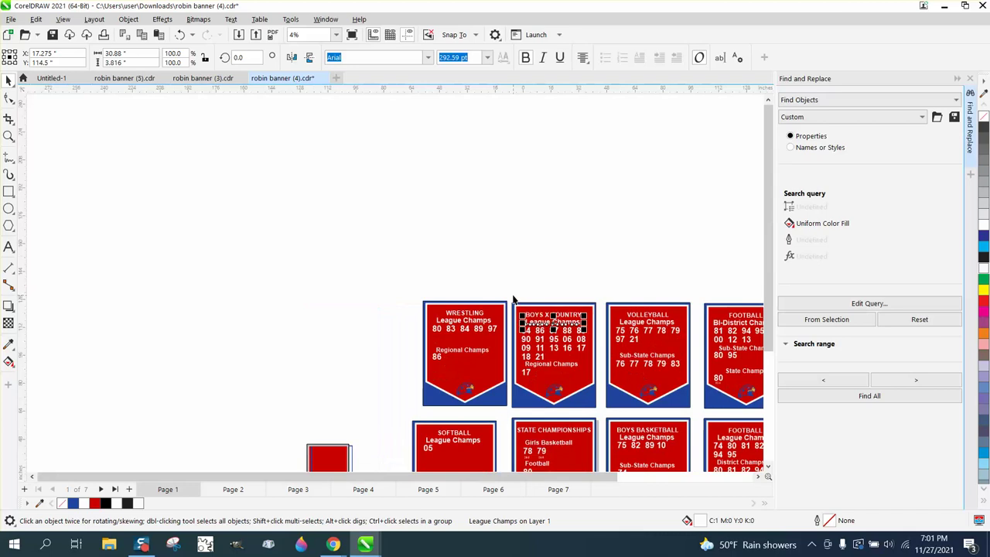
{"action": "scroll", "coordinate": [410, 268], "scroll_direction": "down", "scroll_amount": 2}
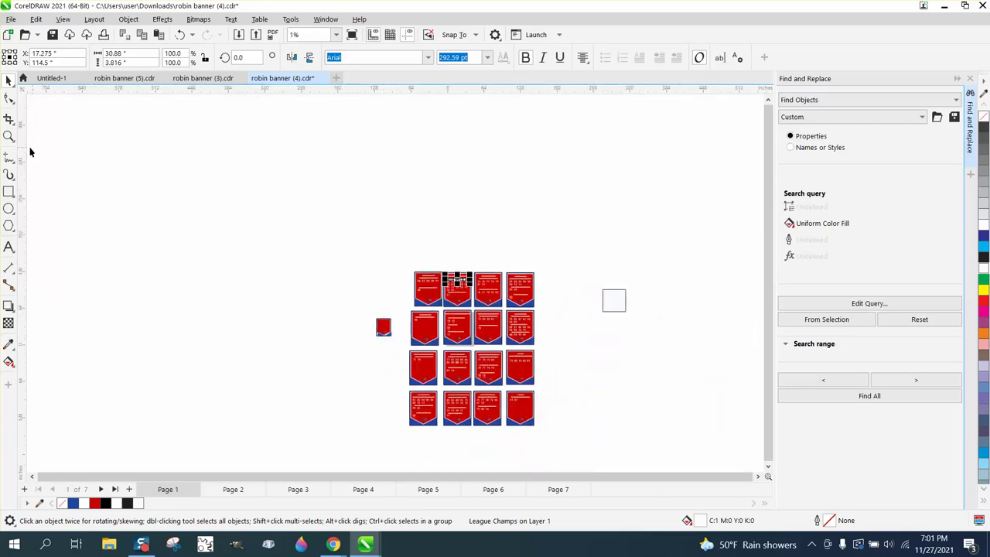
{"action": "left_click_drag", "start_coordinate": [368, 245], "coordinate": [576, 435]}
{"action": "left_click", "coordinate": [869, 395]}
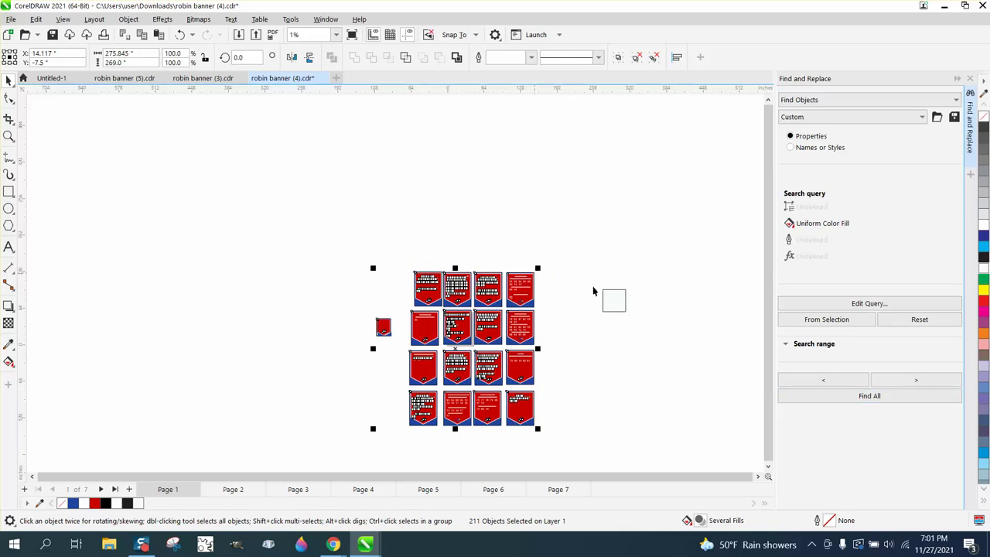
Rerun the white-fill search on the selection, finding nothing, and leave the query unchanged
{"action": "left_click", "coordinate": [872, 398]}
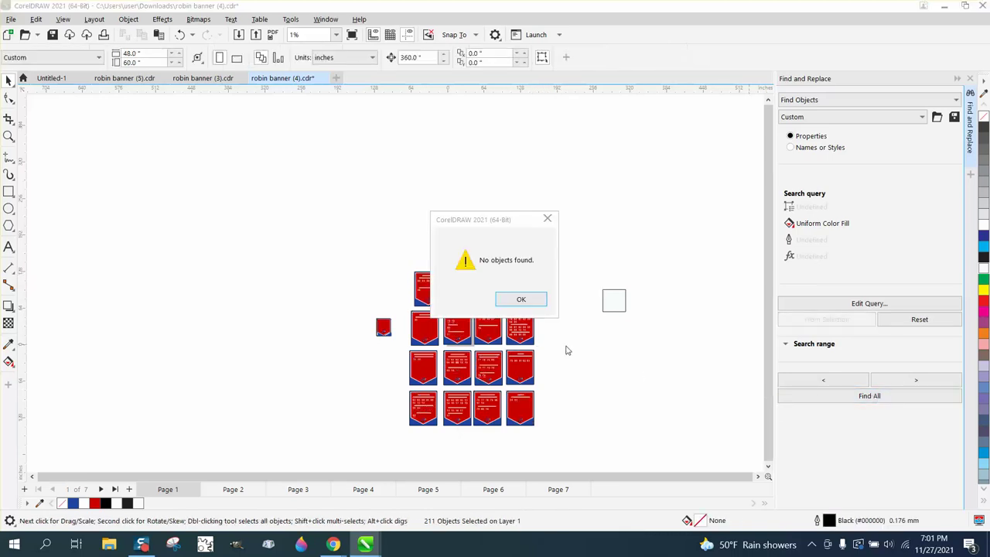
{"action": "left_click", "coordinate": [531, 301]}
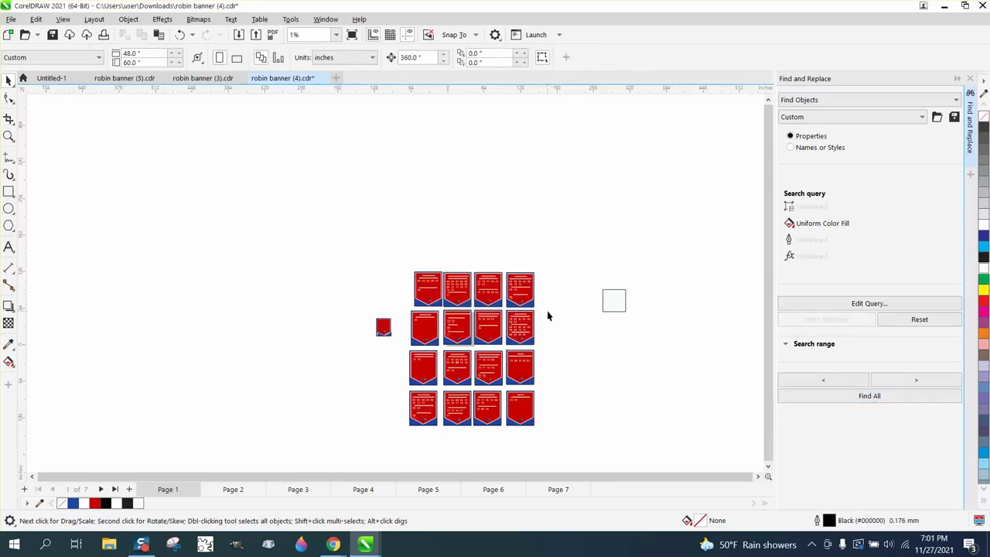
{"action": "left_click", "coordinate": [880, 306]}
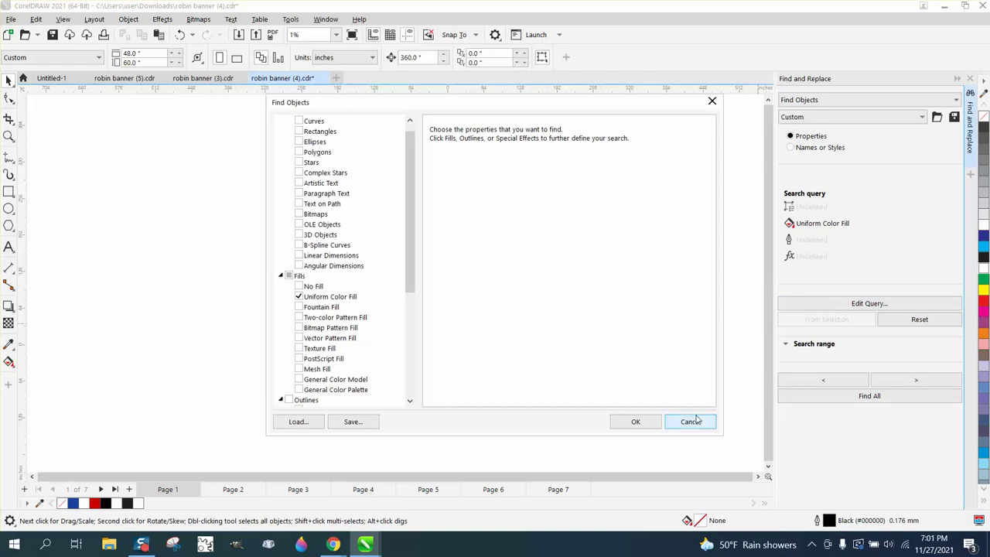
{"action": "left_click", "coordinate": [687, 425]}
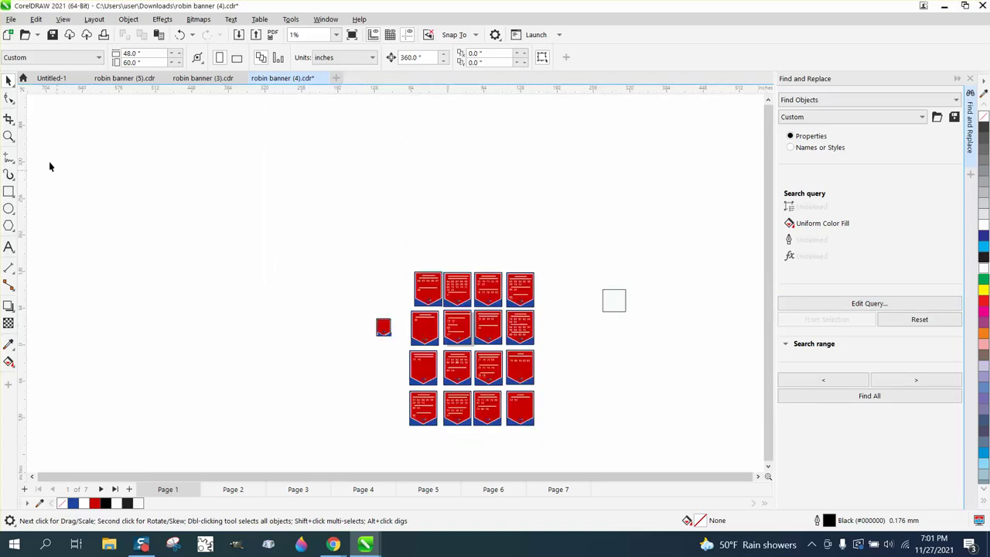
Undo twice to restore the 229-object selection, rerun Find All, and select a layout rectangle
{"action": "left_click", "coordinate": [8, 136]}
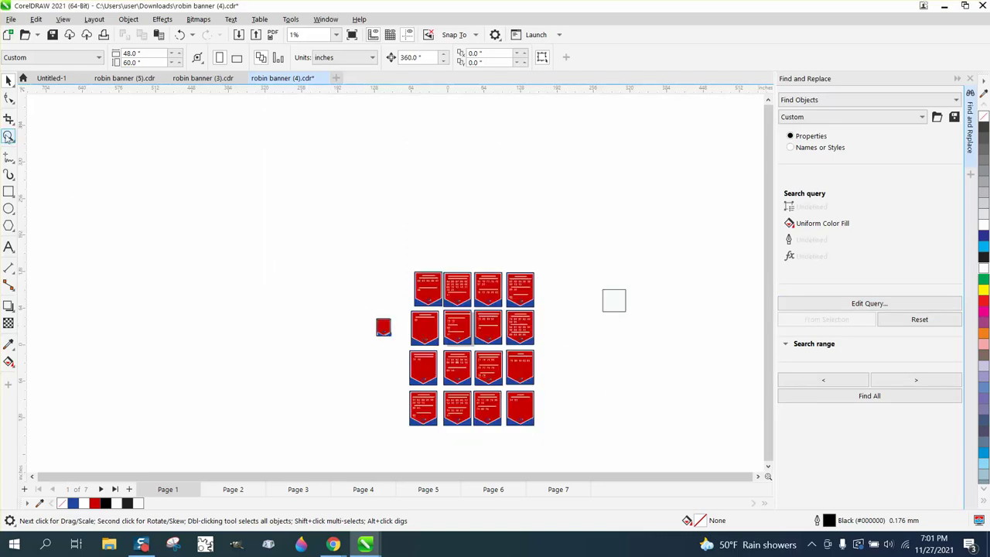
{"action": "left_click", "coordinate": [180, 36]}
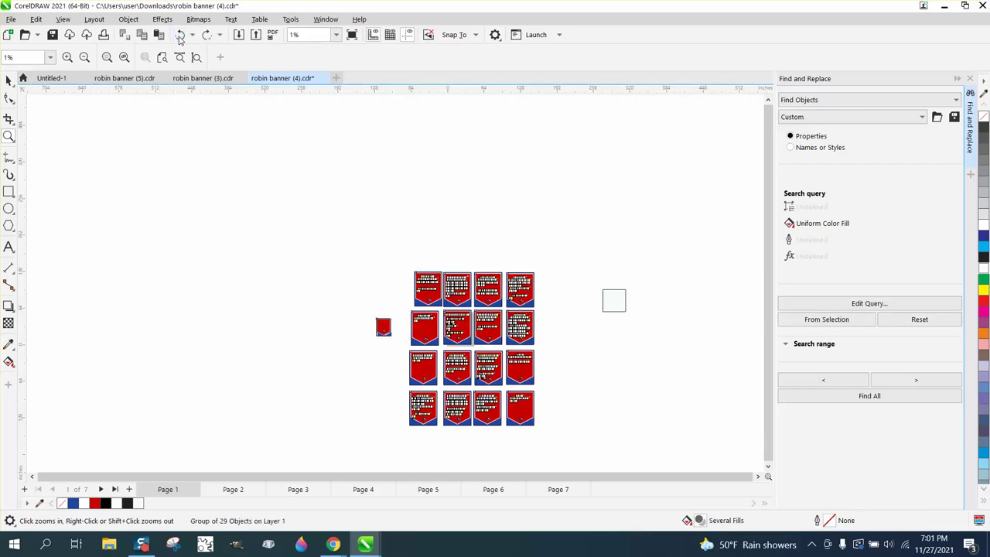
{"action": "left_click", "coordinate": [180, 35]}
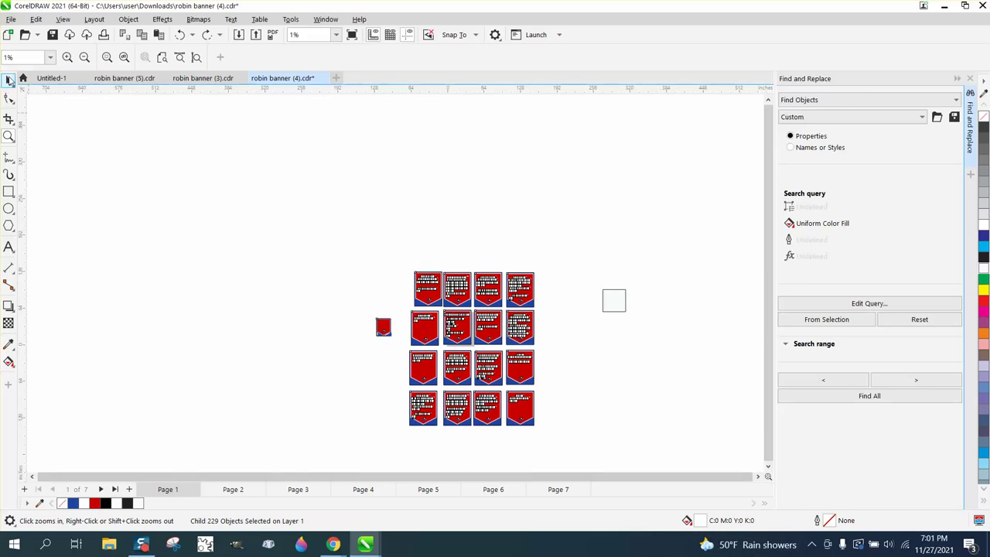
{"action": "left_click", "coordinate": [10, 81]}
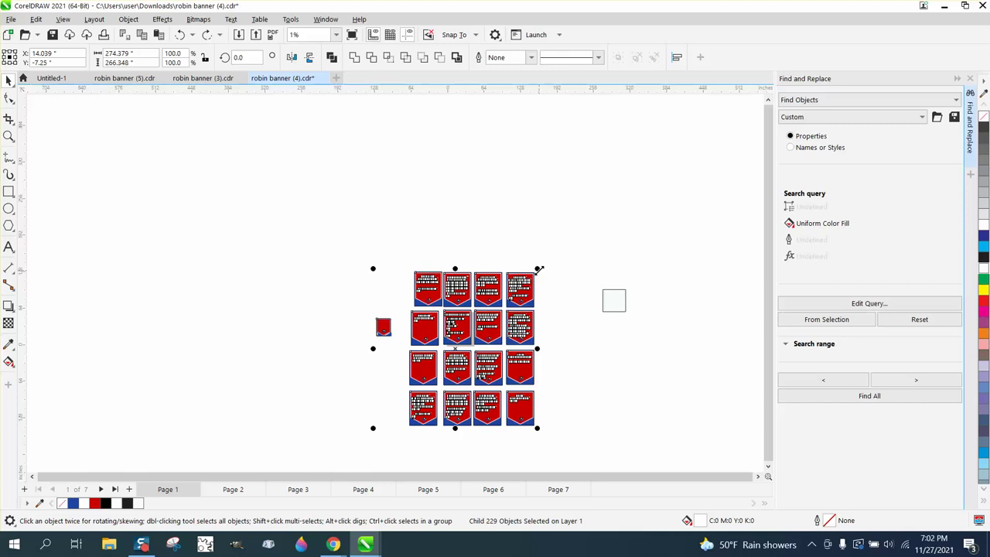
{"action": "left_click", "coordinate": [865, 400]}
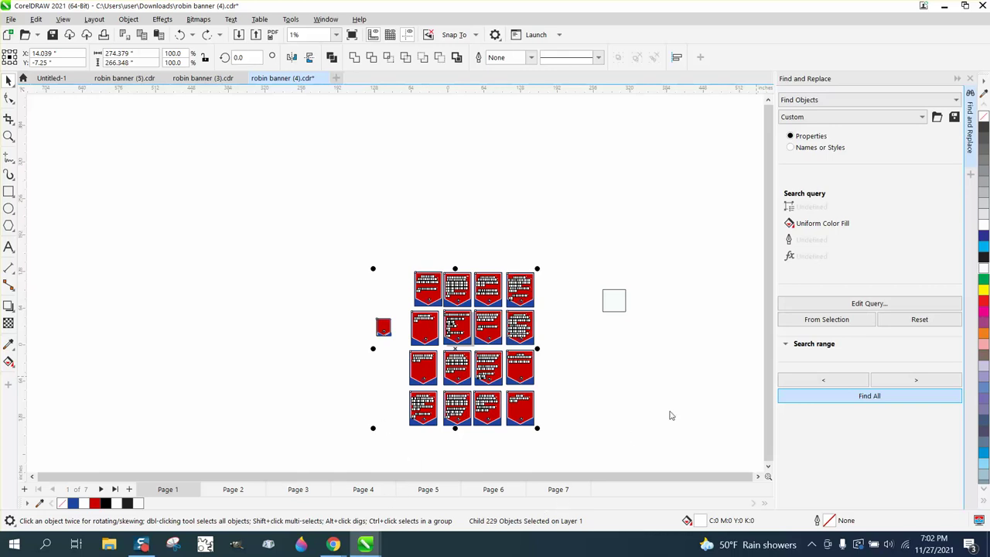
{"action": "left_click", "coordinate": [792, 319]}
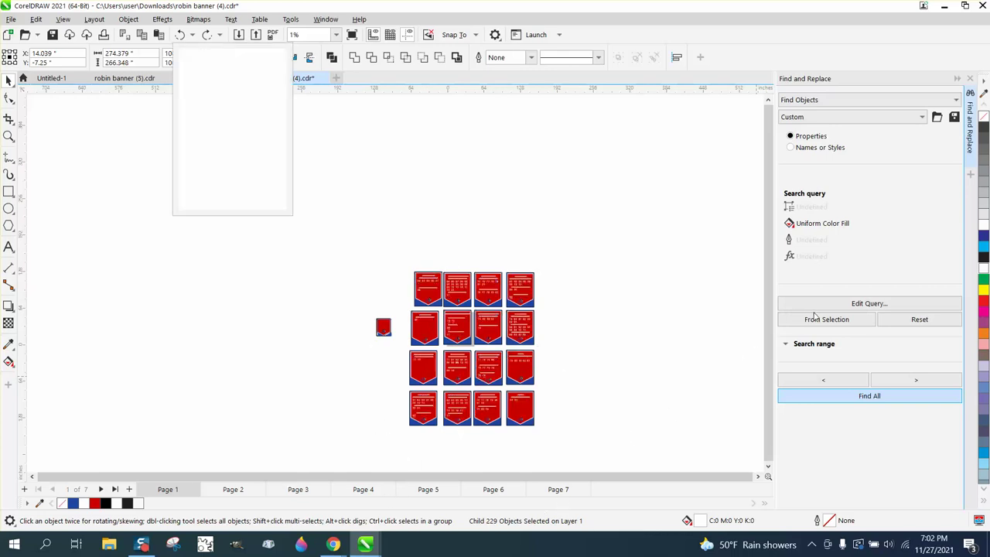
Move the top-right banner out of the grid and delete all remaining banners
{"action": "left_click", "coordinate": [533, 293]}
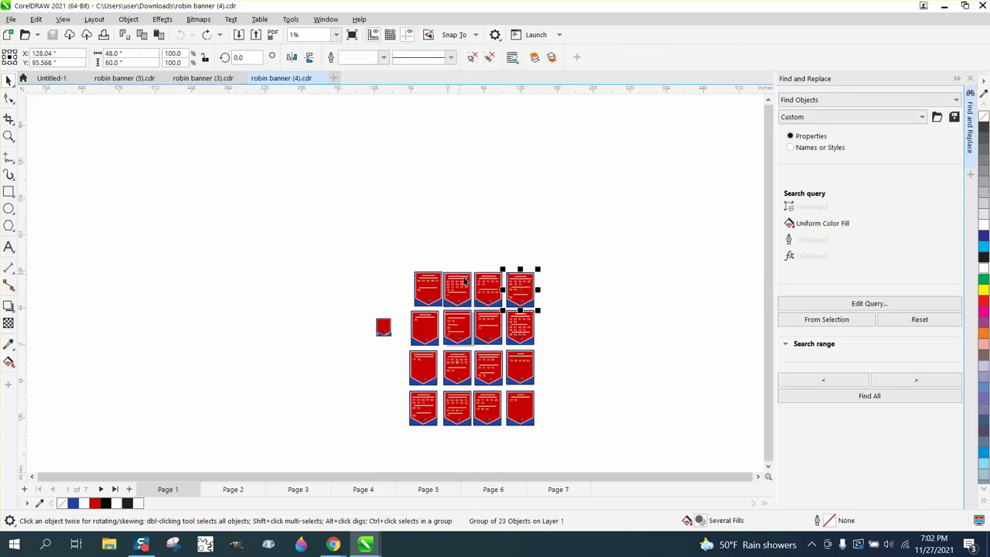
{"action": "left_click_drag", "start_coordinate": [534, 290], "coordinate": [522, 209]}
{"action": "left_click_drag", "start_coordinate": [332, 270], "coordinate": [630, 459]}
{"action": "key", "text": "Delete"}
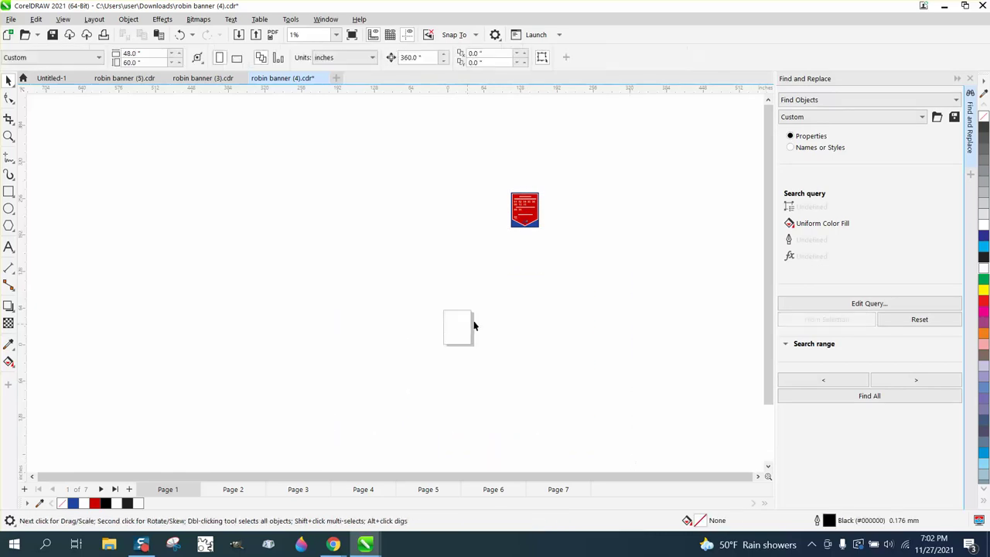
Move the remaining red banner group down beside the blank page
{"action": "left_click", "coordinate": [521, 220]}
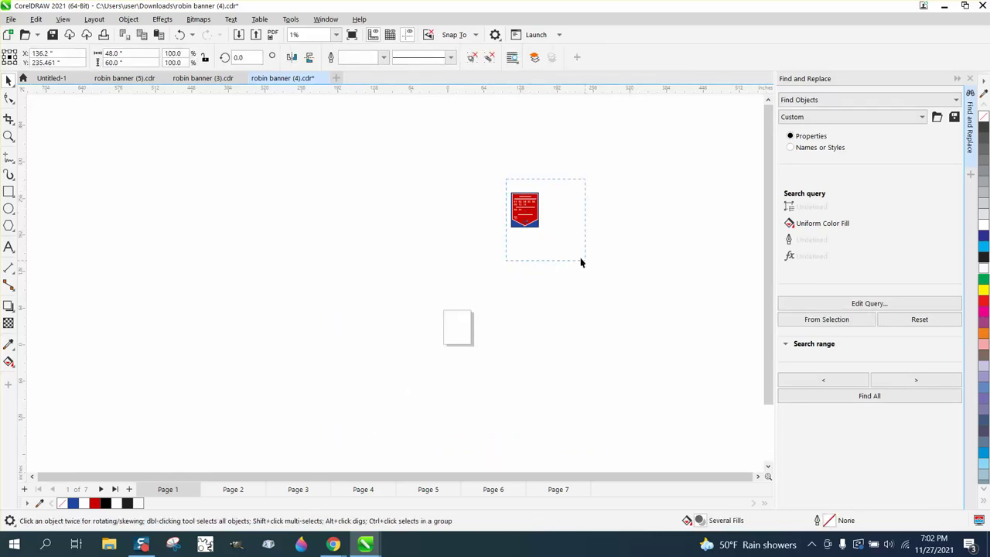
{"action": "left_click_drag", "start_coordinate": [581, 263], "coordinate": [581, 263]}
{"action": "left_click_drag", "start_coordinate": [526, 212], "coordinate": [503, 333]}
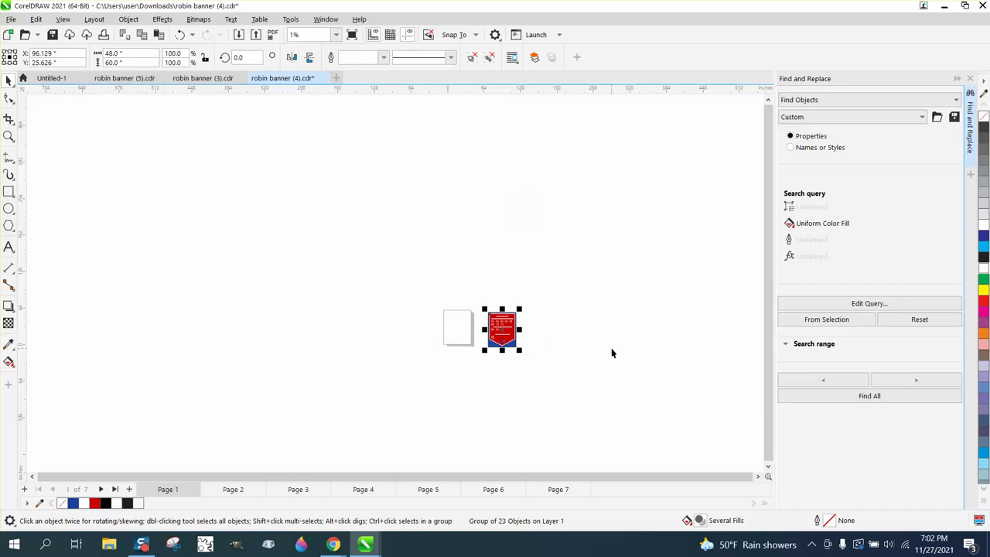
Set the query to Uniform Color Fill white sampled from the banner and find all 17 matches
{"action": "left_click", "coordinate": [870, 306]}
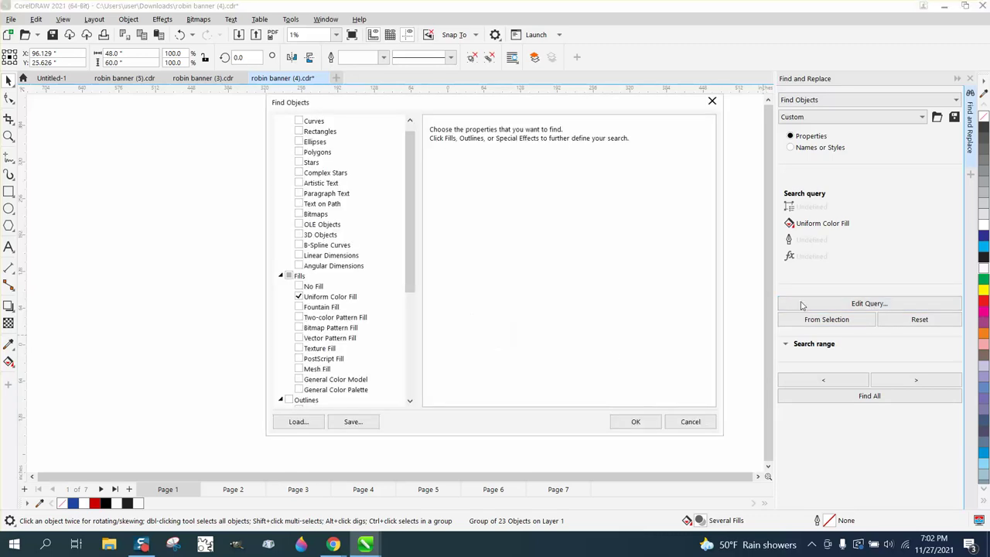
{"action": "left_click_drag", "start_coordinate": [514, 103], "coordinate": [780, 150]}
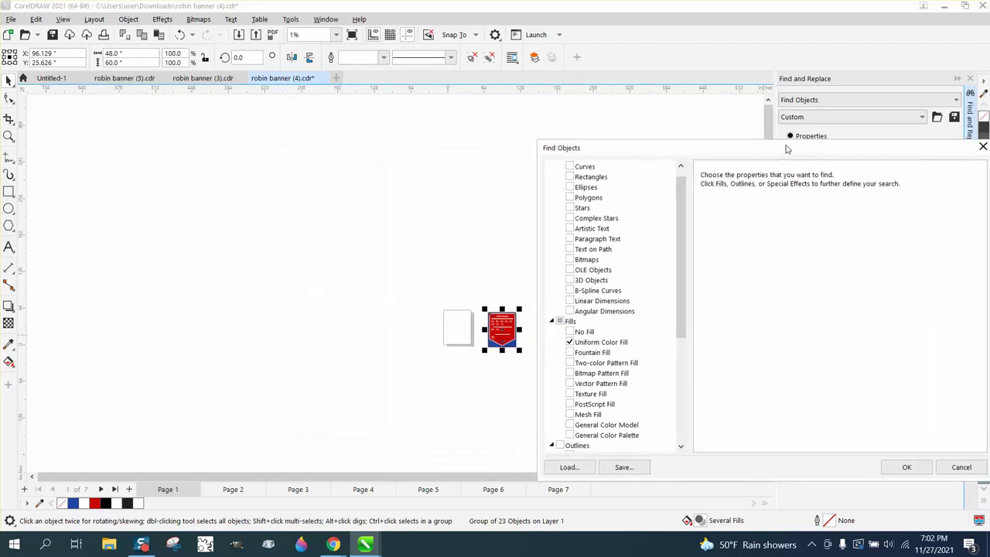
{"action": "left_click", "coordinate": [617, 342]}
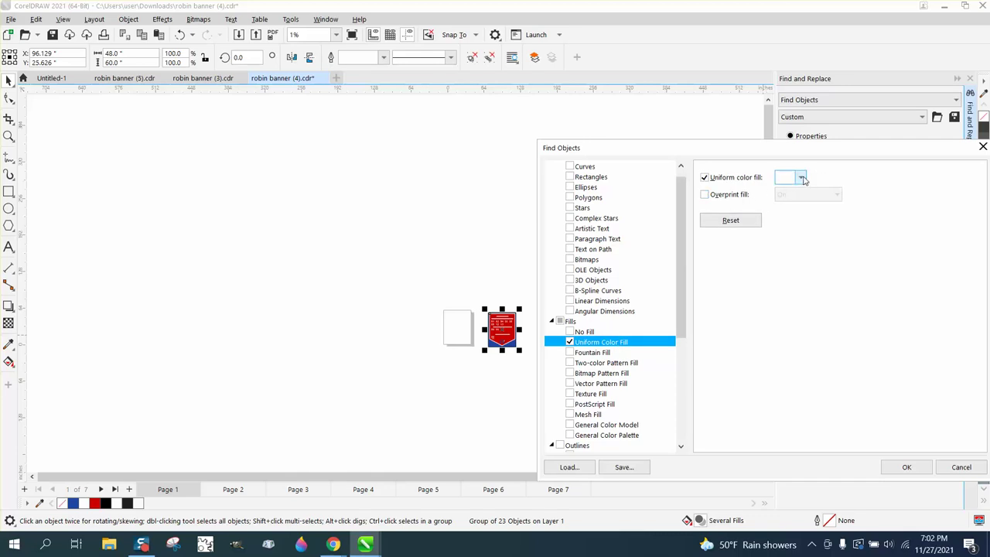
{"action": "left_click", "coordinate": [802, 179]}
{"action": "left_click", "coordinate": [903, 375]}
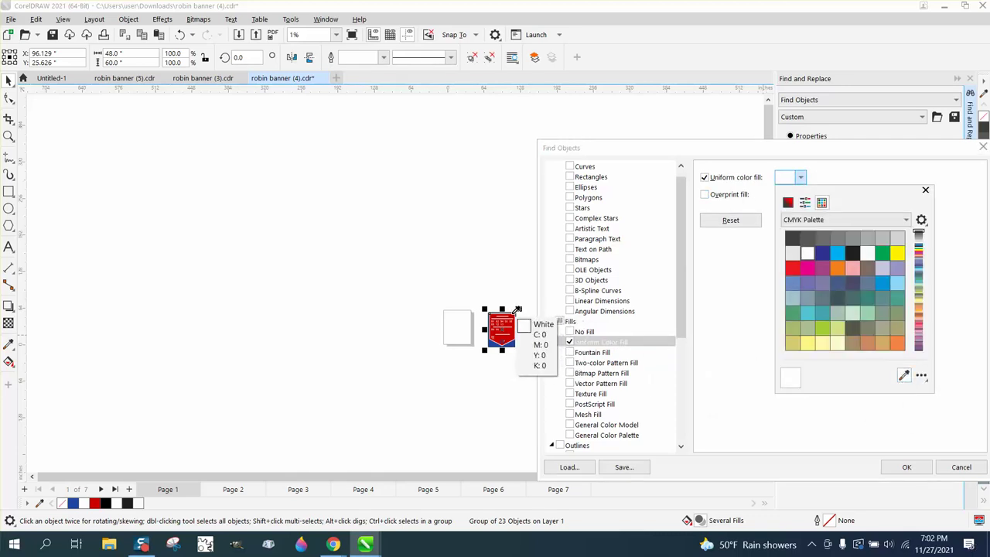
{"action": "left_click", "coordinate": [516, 310]}
{"action": "left_click", "coordinate": [902, 469]}
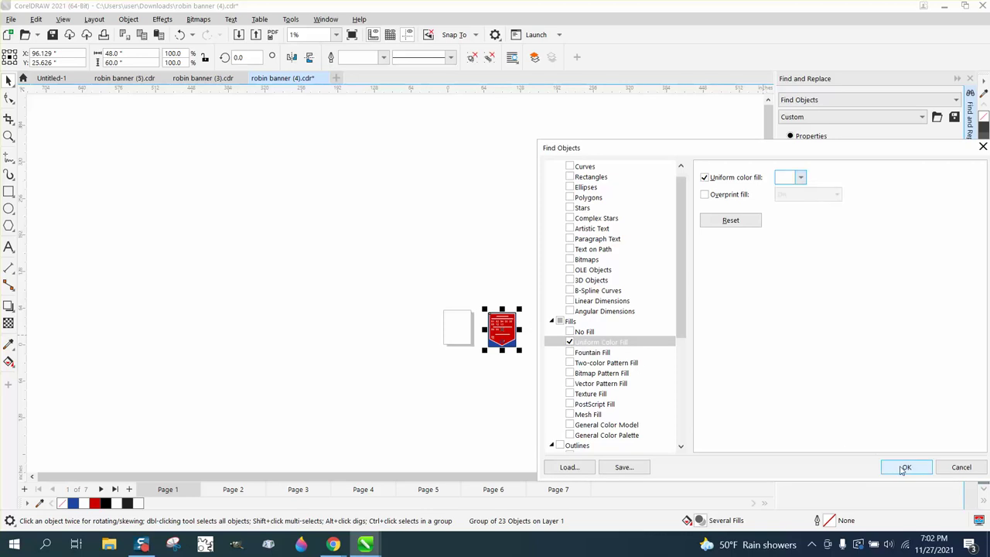
{"action": "left_click", "coordinate": [904, 468]}
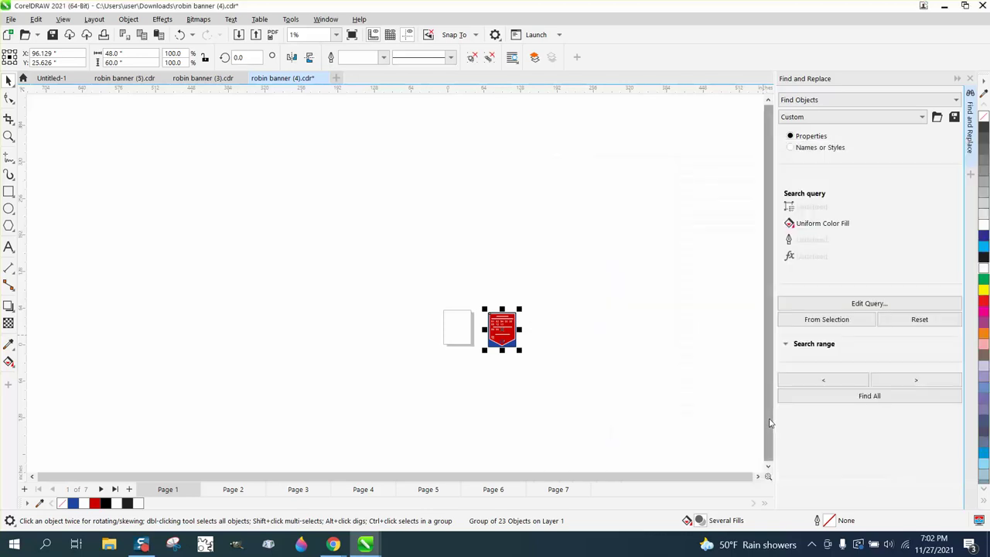
{"action": "left_click", "coordinate": [873, 400]}
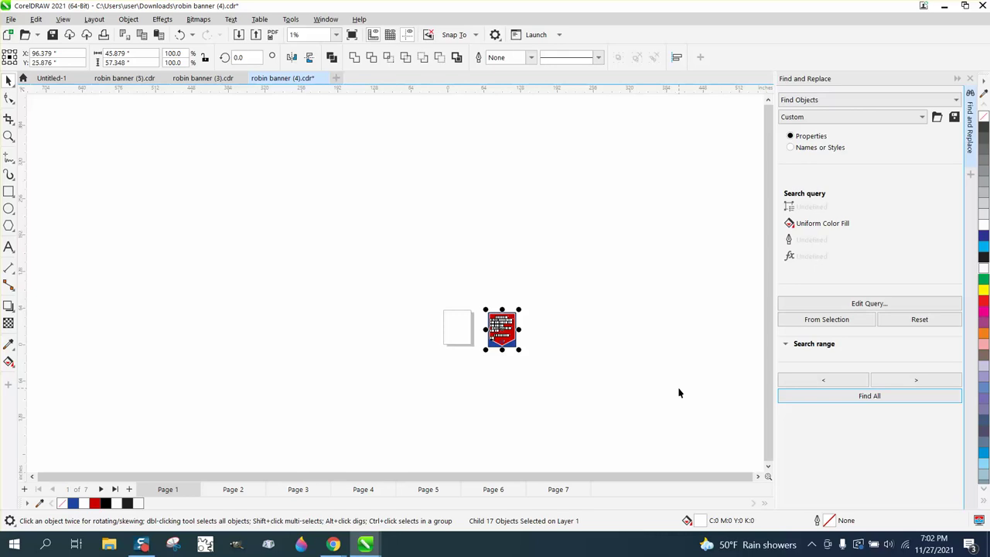
Fill the 17 found white objects with near-white C1 M0 Y0 K0 from the palette
{"action": "left_click", "coordinate": [128, 18]}
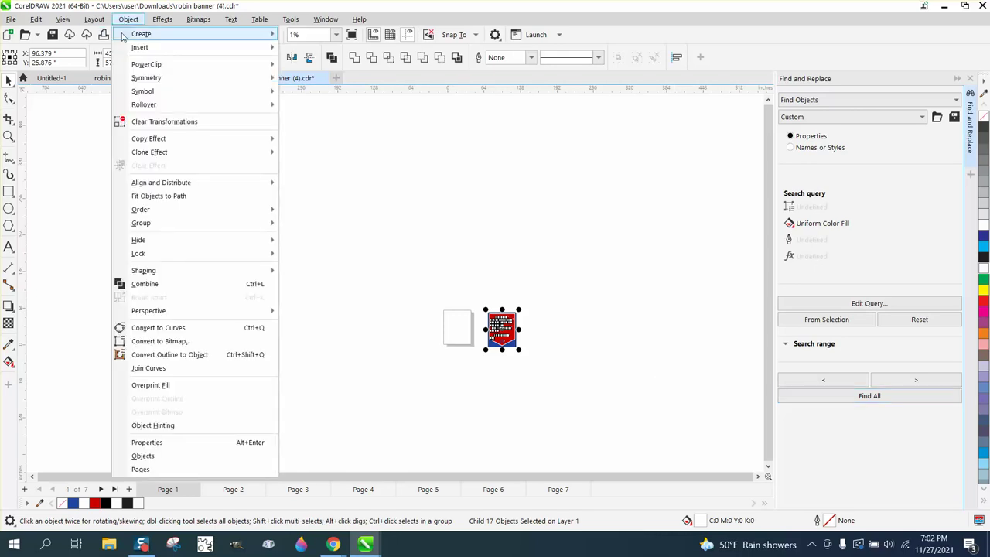
{"action": "mouse_move", "coordinate": [159, 226]}
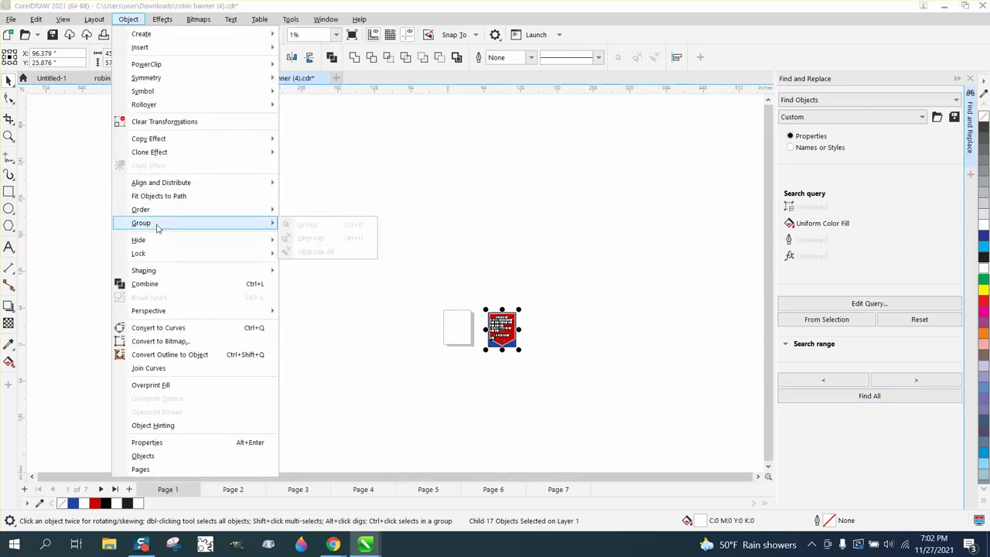
{"action": "left_click", "coordinate": [985, 271]}
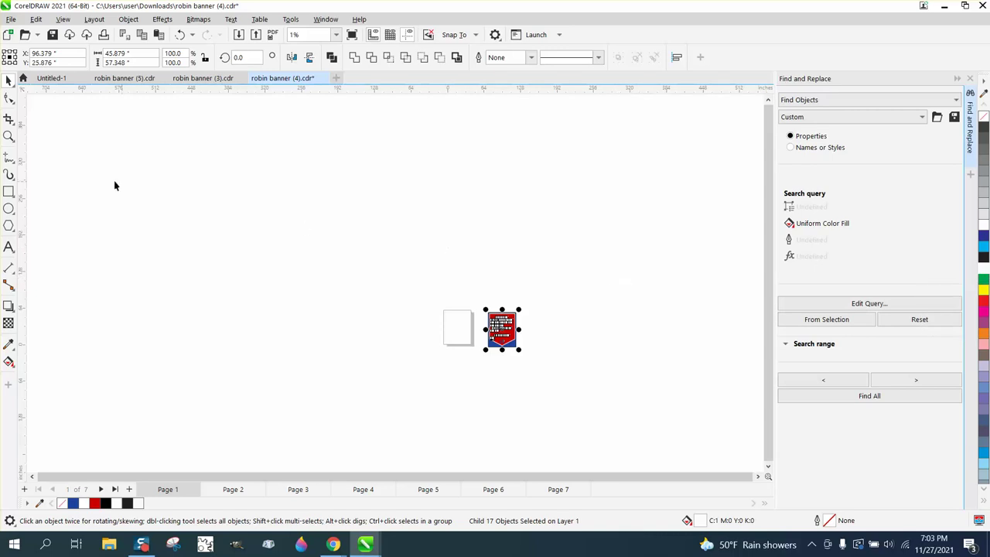
{"action": "left_click", "coordinate": [9, 136]}
Ungroup the Football banner group into separate objects, then select its blue border shape
{"action": "left_click_drag", "start_coordinate": [477, 305], "coordinate": [582, 357]}
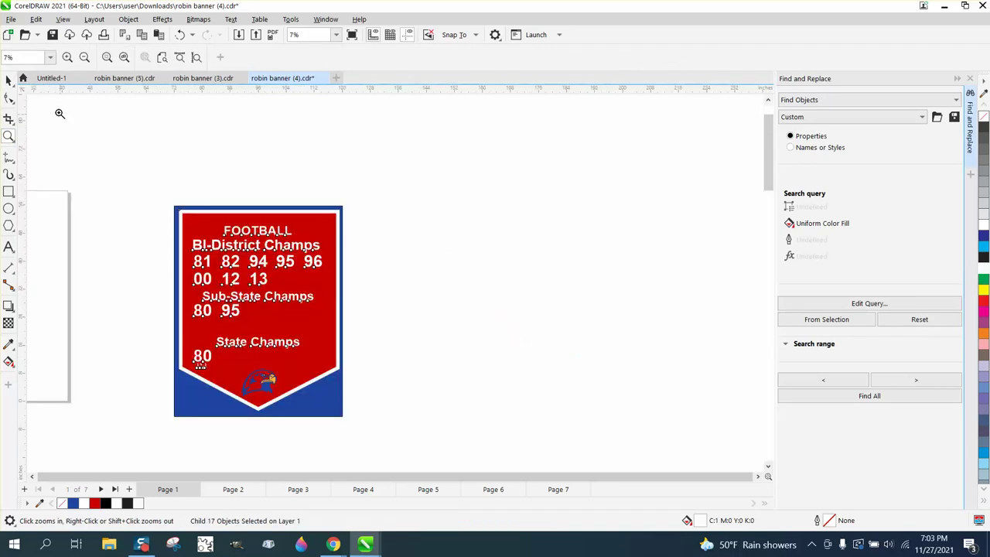
{"action": "left_click", "coordinate": [9, 80]}
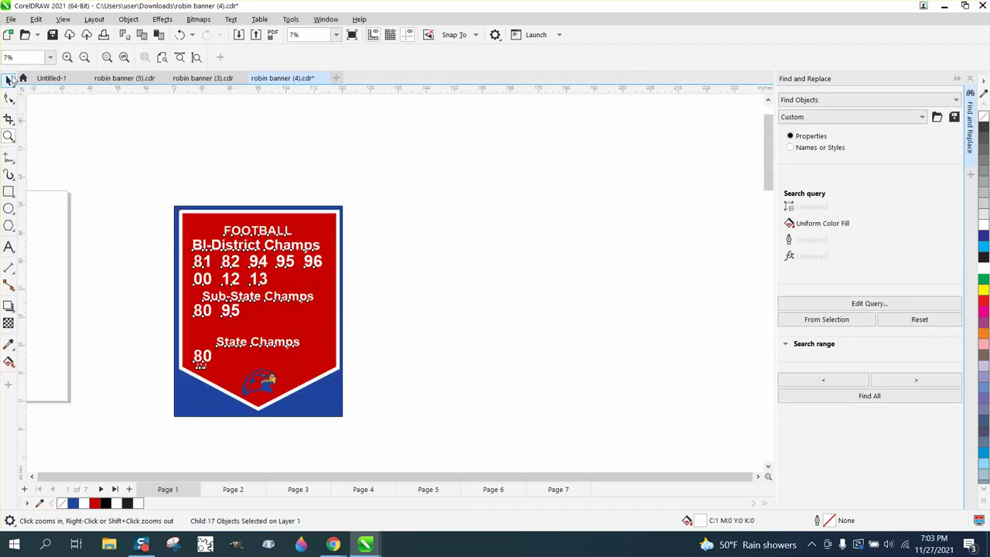
{"action": "left_click", "coordinate": [254, 215]}
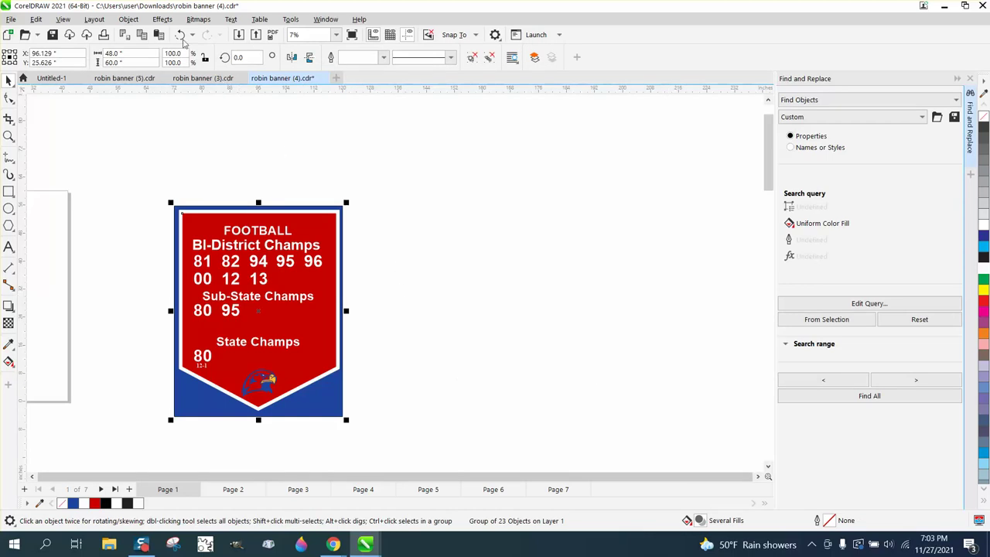
{"action": "left_click", "coordinate": [130, 20]}
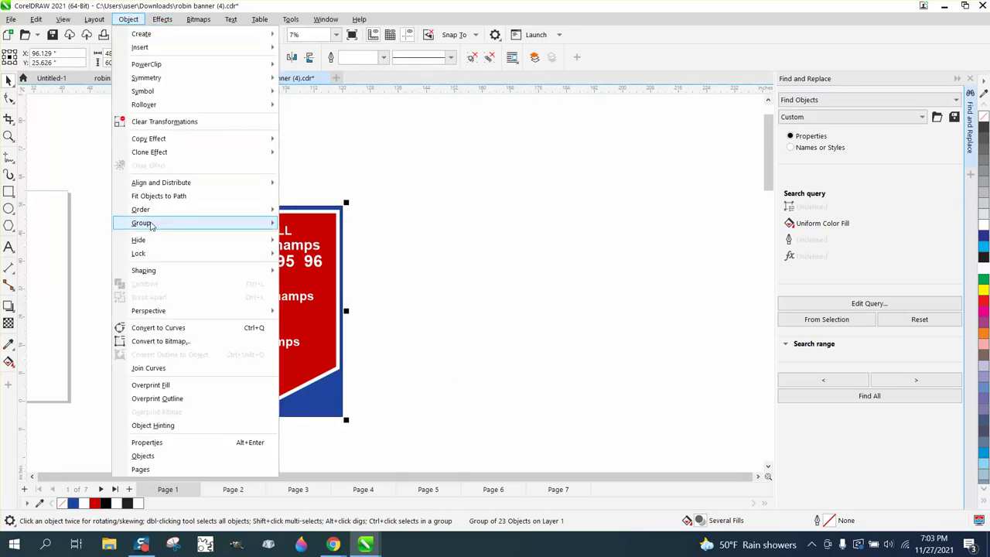
{"action": "left_click", "coordinate": [295, 238]}
{"action": "left_click", "coordinate": [345, 161]}
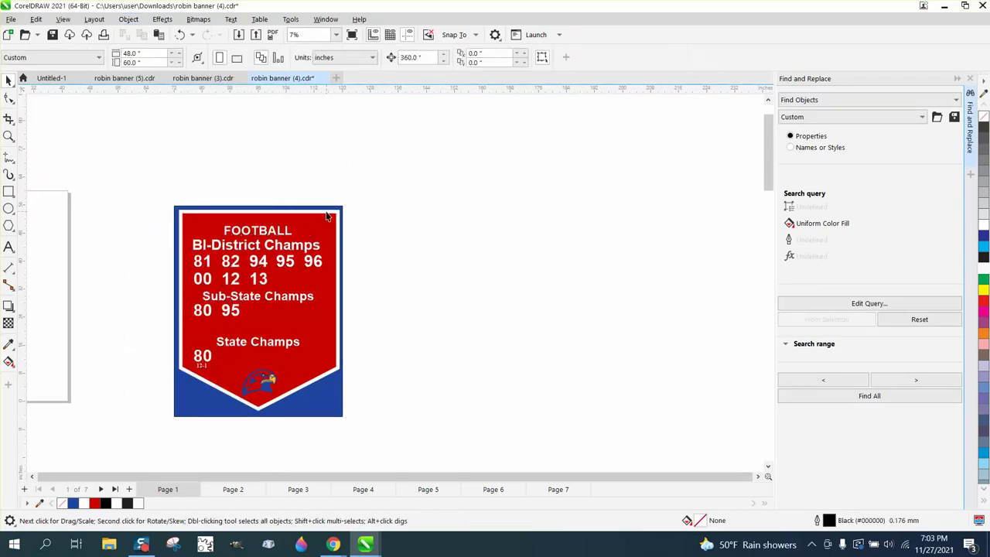
{"action": "left_click", "coordinate": [327, 216]}
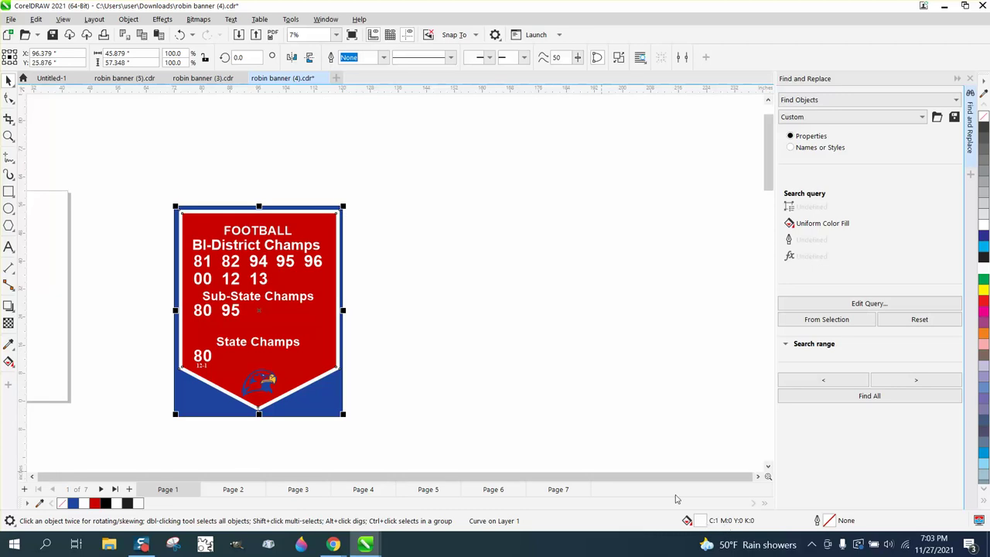
Collapse the Find and Replace docker and zoom in close on the Football banner
{"action": "scroll", "coordinate": [493, 371], "scroll_direction": "down", "scroll_amount": 3}
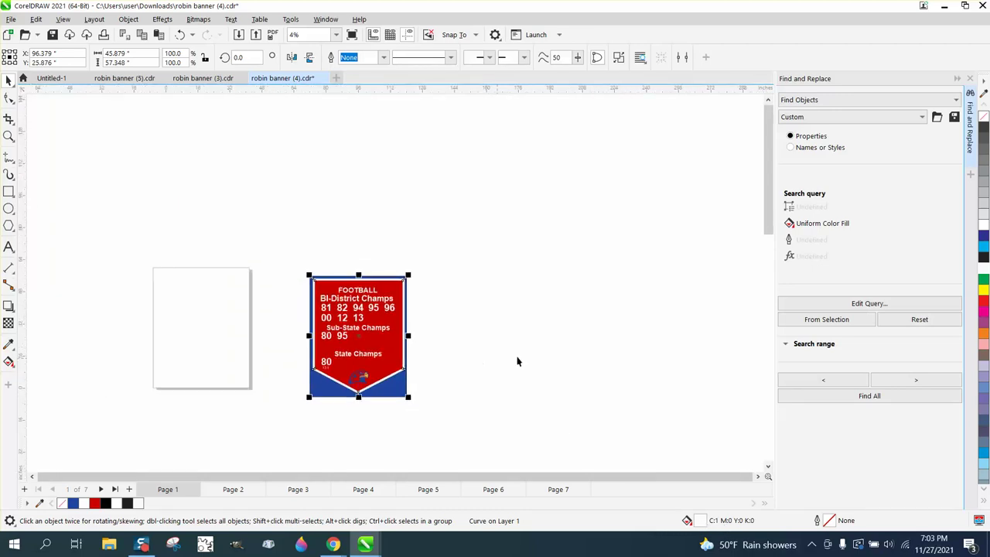
{"action": "scroll", "coordinate": [480, 332], "scroll_direction": "down", "scroll_amount": 2}
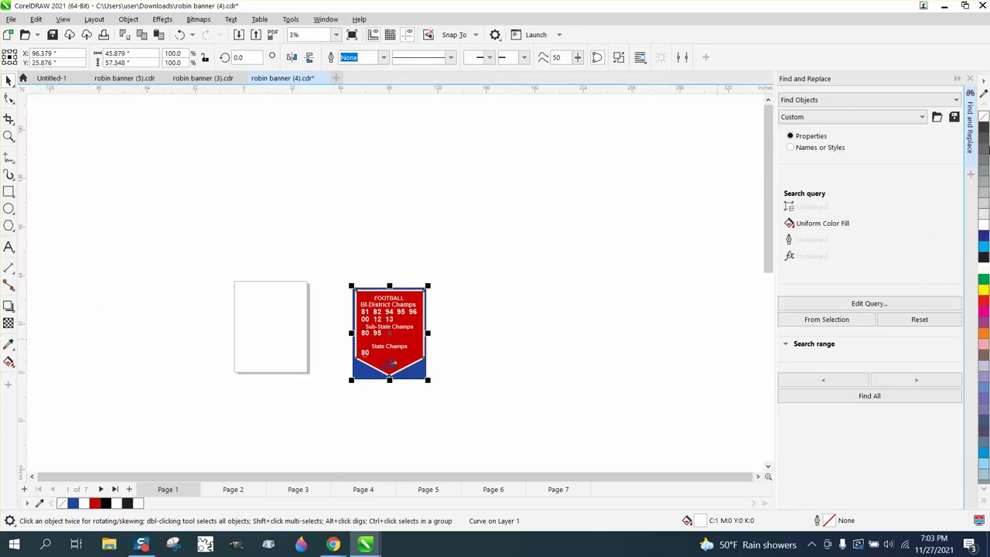
{"action": "left_click", "coordinate": [971, 91]}
{"action": "key", "text": "z"}
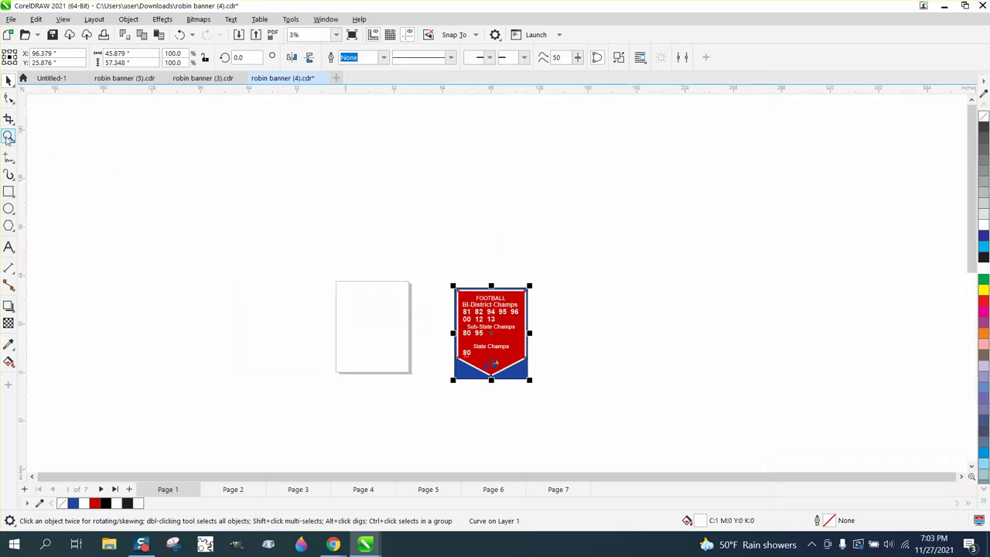
{"action": "left_click", "coordinate": [420, 276]}
{"action": "left_click", "coordinate": [8, 136]}
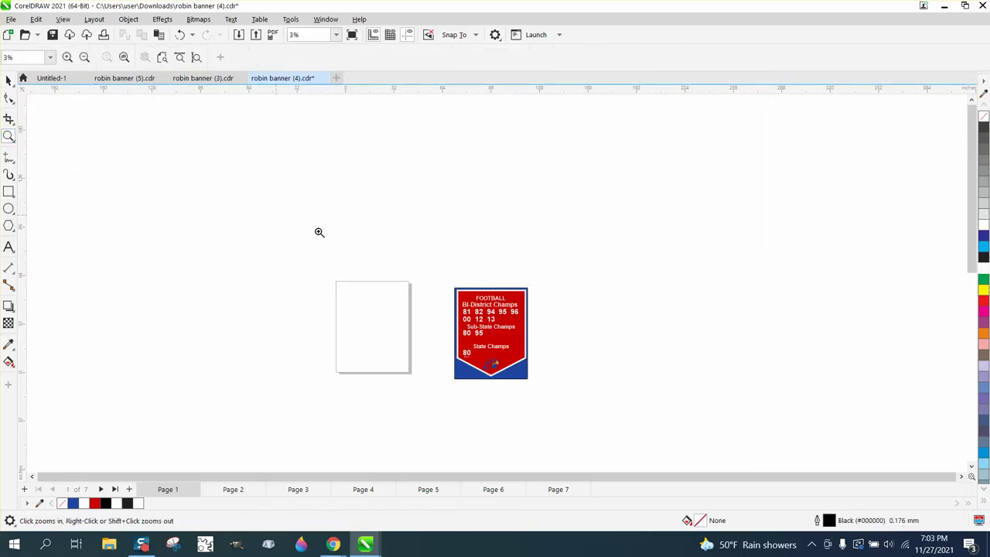
{"action": "left_click_drag", "start_coordinate": [421, 276], "coordinate": [586, 397]}
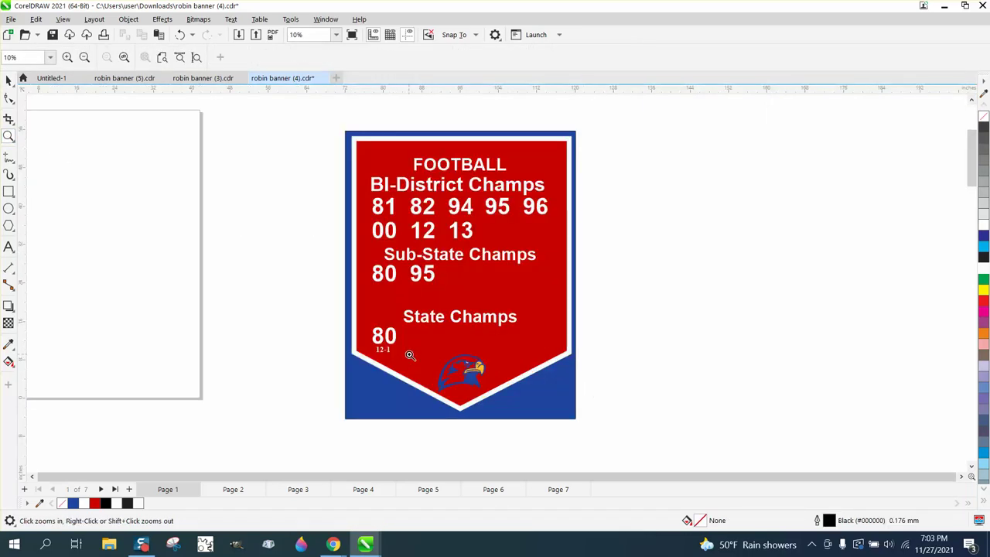